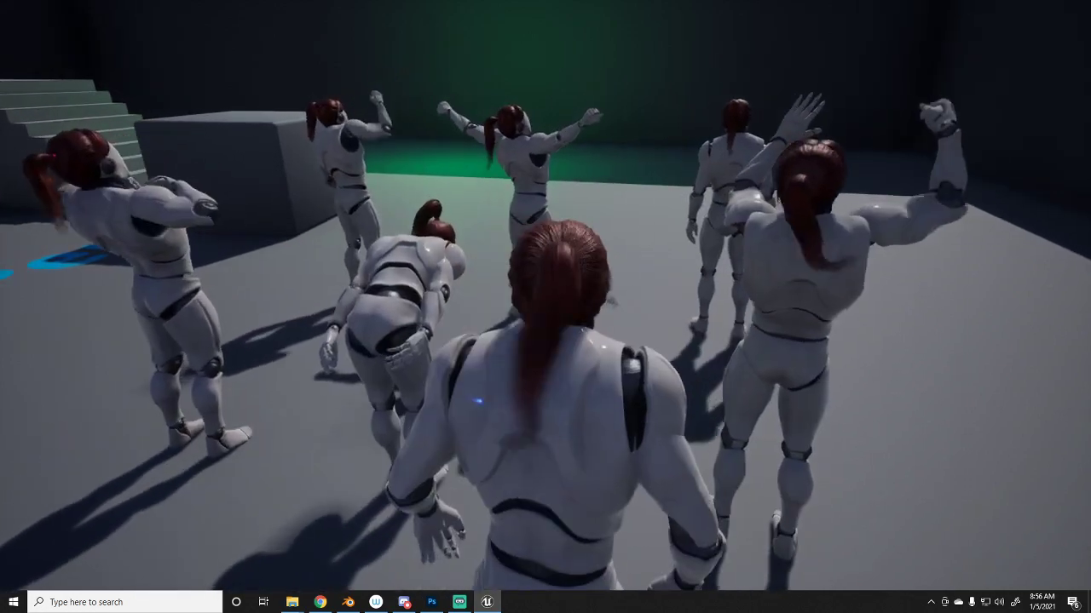
key(d)
key(a)
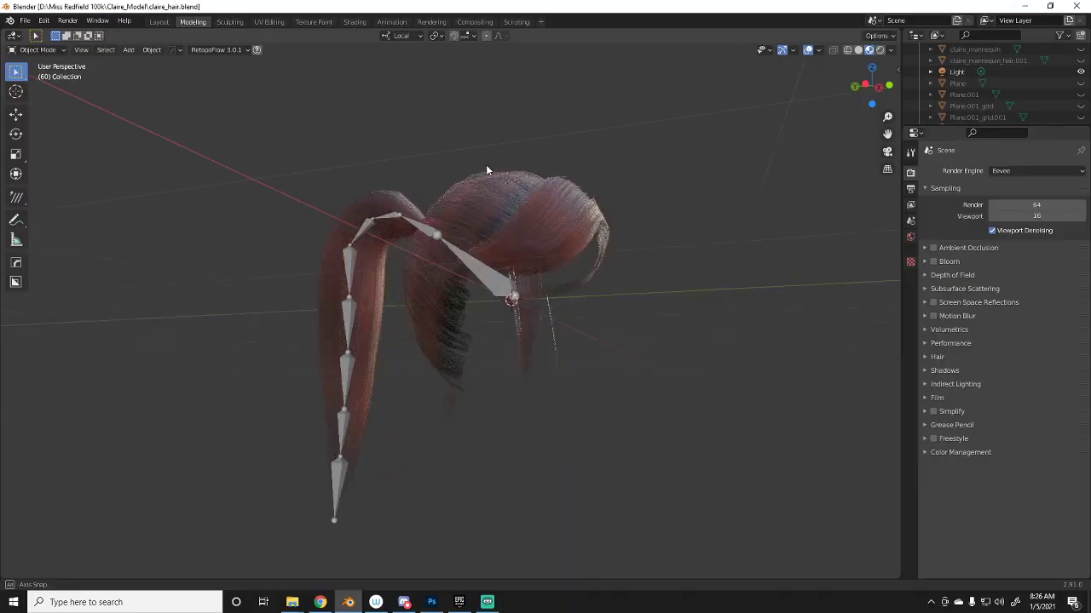
- Switch to Blender, put the ponytail armature in Pose Mode and test-rotate its upper hanging bones, cancelling each rotation
middle_drag(486, 171, 521, 190)
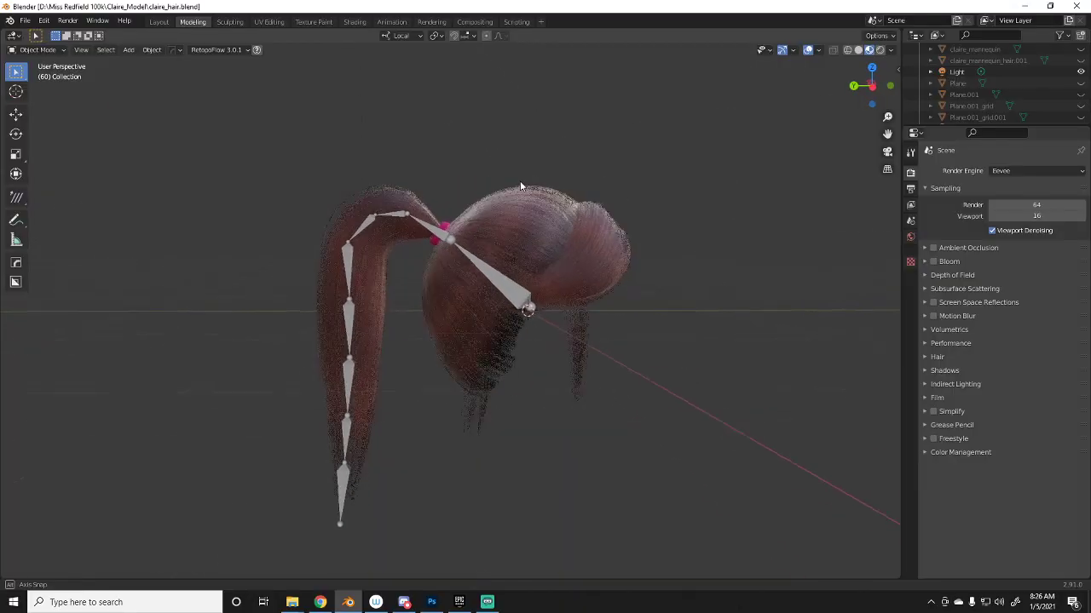
click(351, 253)
key(ctrl+Tab)
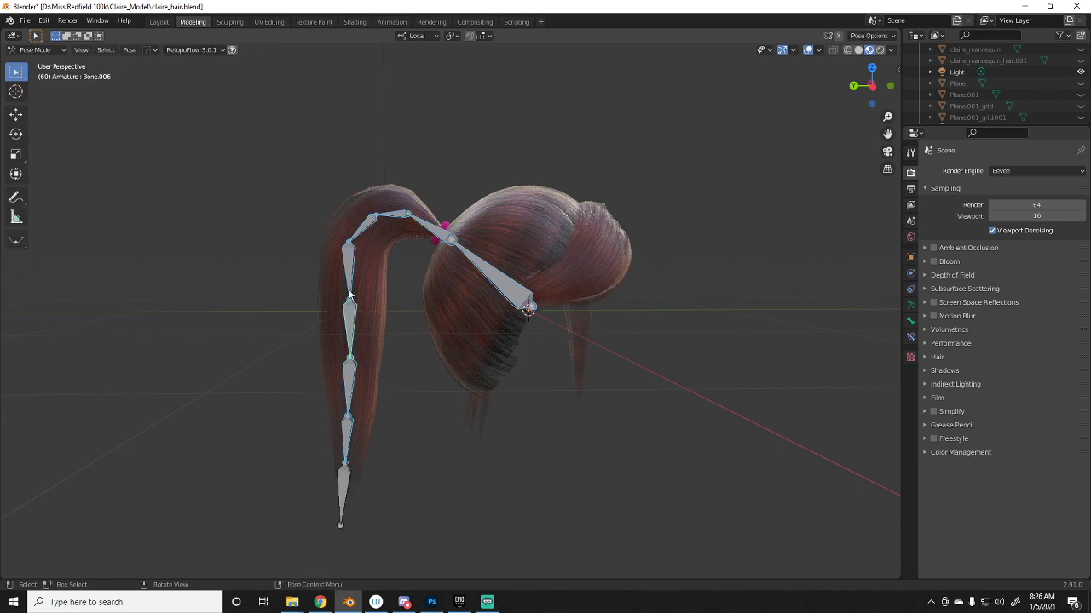
click(354, 275)
key(r)
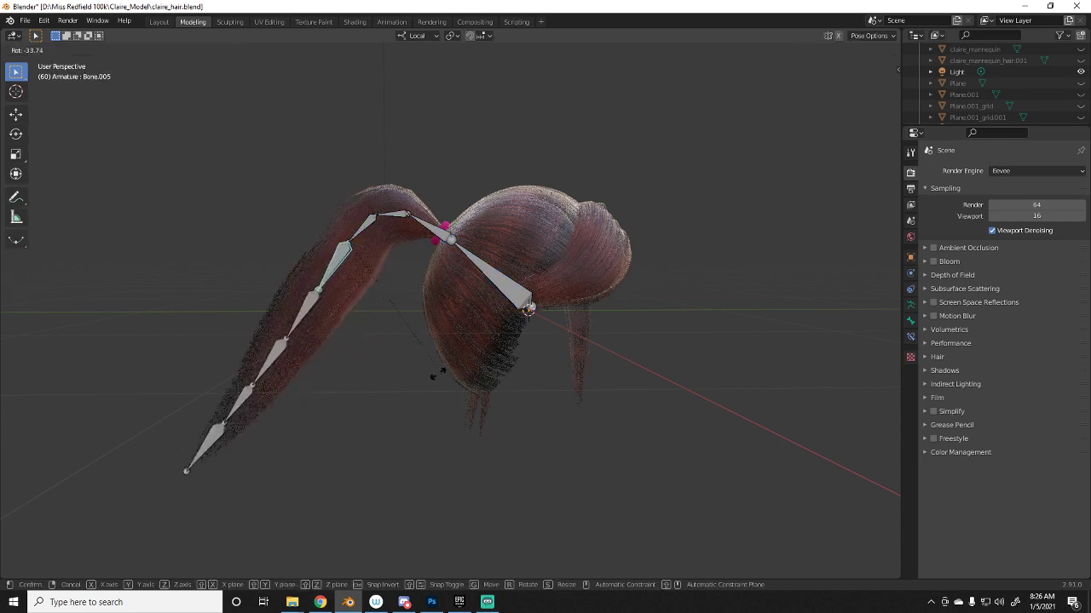
right_click(410, 371)
key(r)
key(Escape)
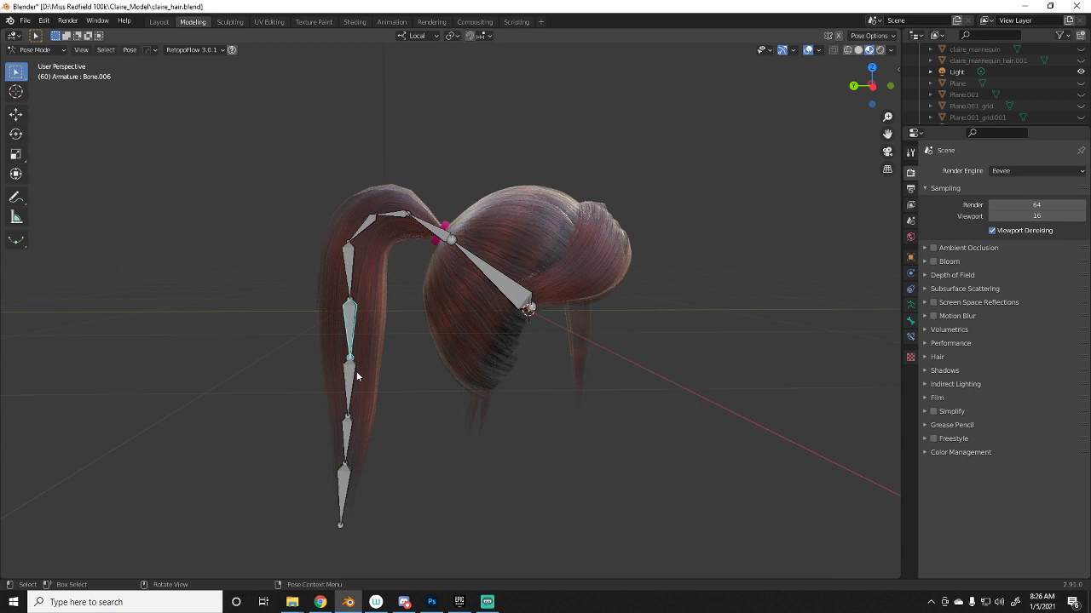
- Test-rotate the lower ponytail bones down to the tip to check how the hair bends, cancelling each rotation
click(353, 379)
key(r)
key(Escape)
key(r)
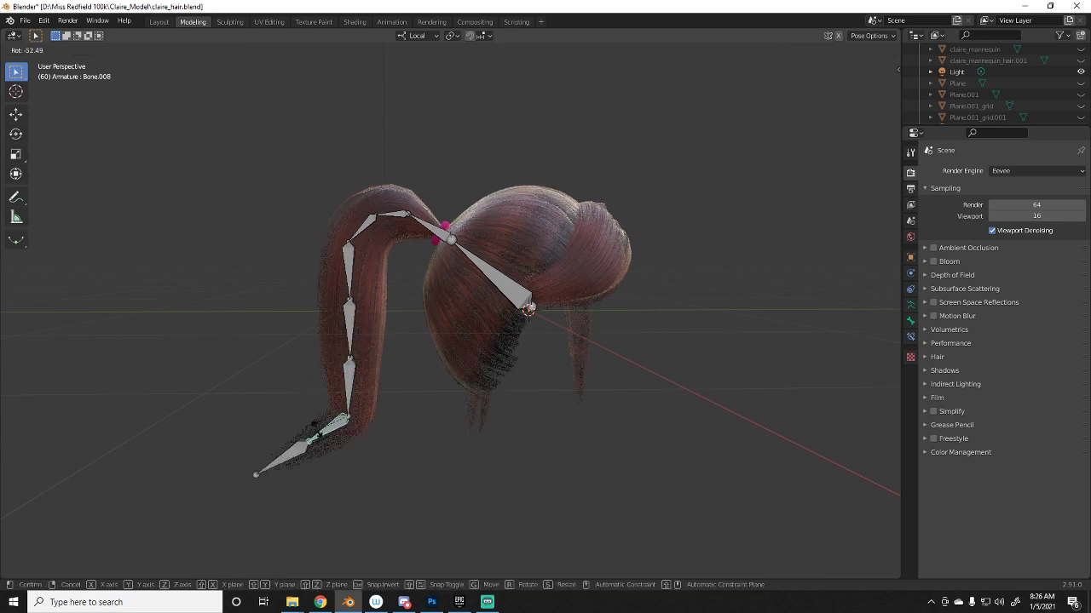
key(Escape)
click(344, 449)
key(r)
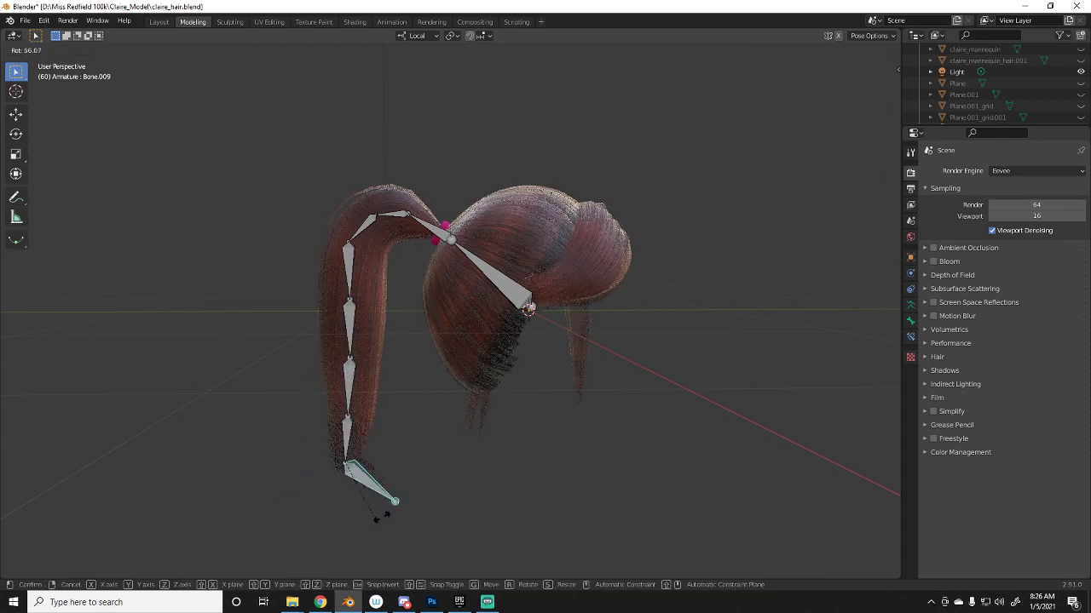
key(Escape)
click(358, 264)
key(r)
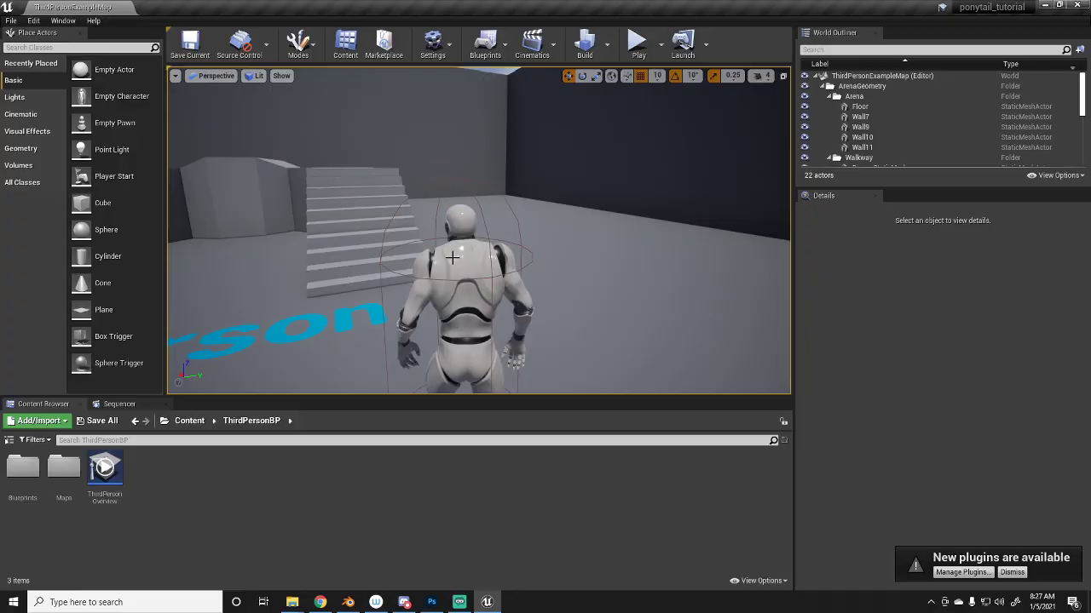
- In Unreal Editor, select the ThirdPersonCharacter in the level and open its blueprint for editing
click(461, 266)
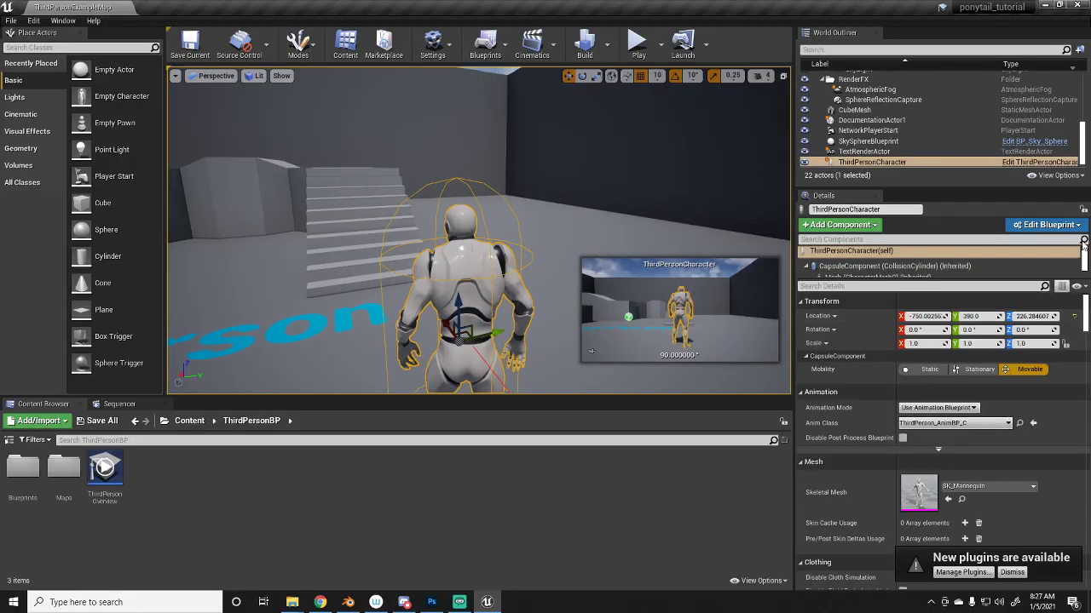
click(1043, 227)
click(1004, 248)
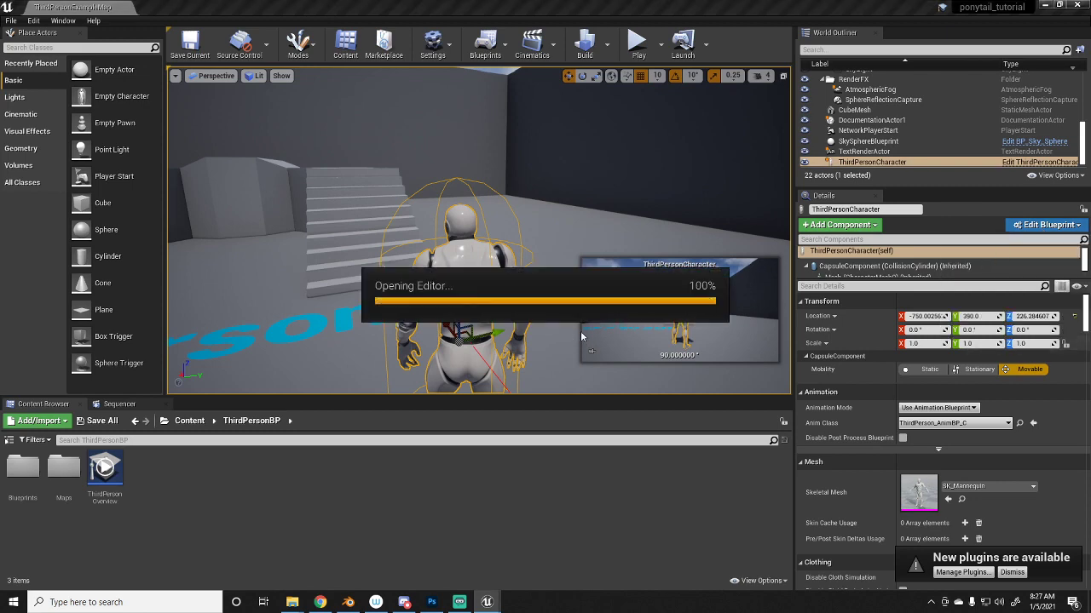
double_click(916, 345)
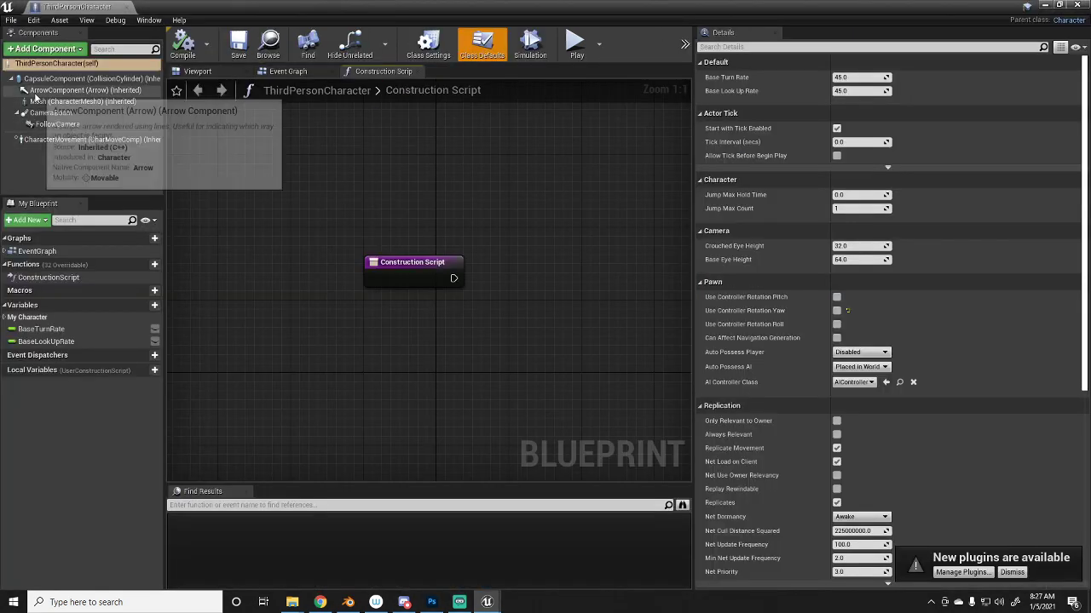
- Open the skeleton of the character's SK_Mannequin mesh and add a socket to the head bone
click(68, 101)
double_click(853, 337)
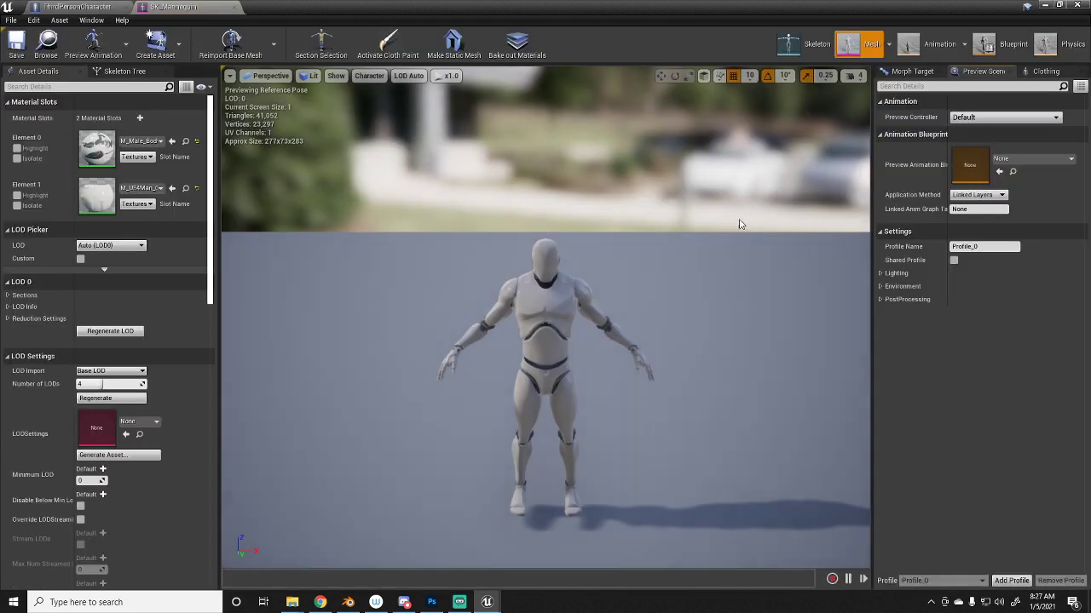
click(788, 43)
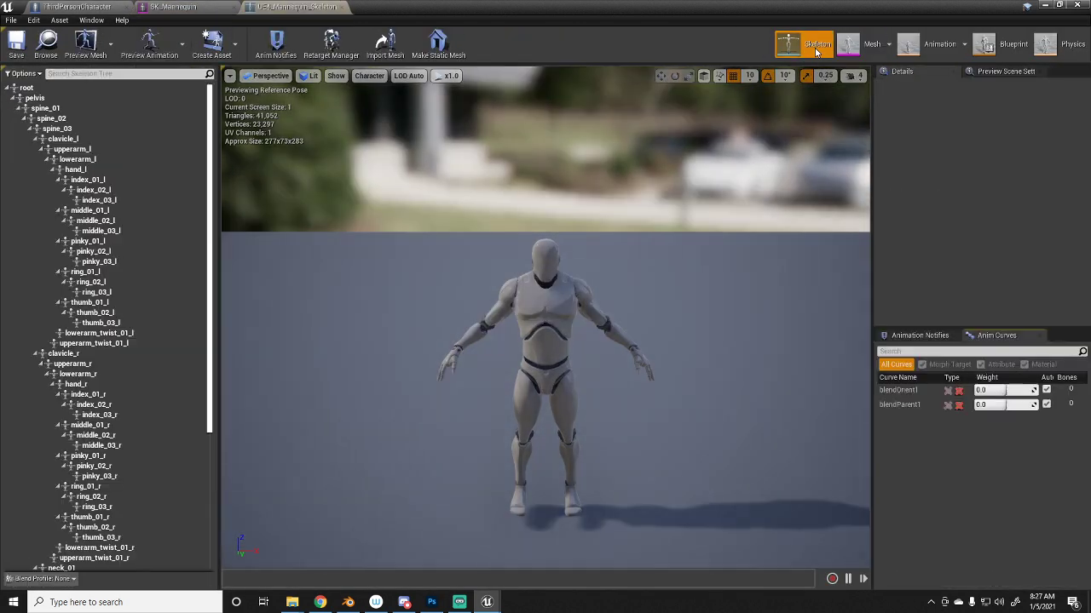
scroll(139, 328, down, 6)
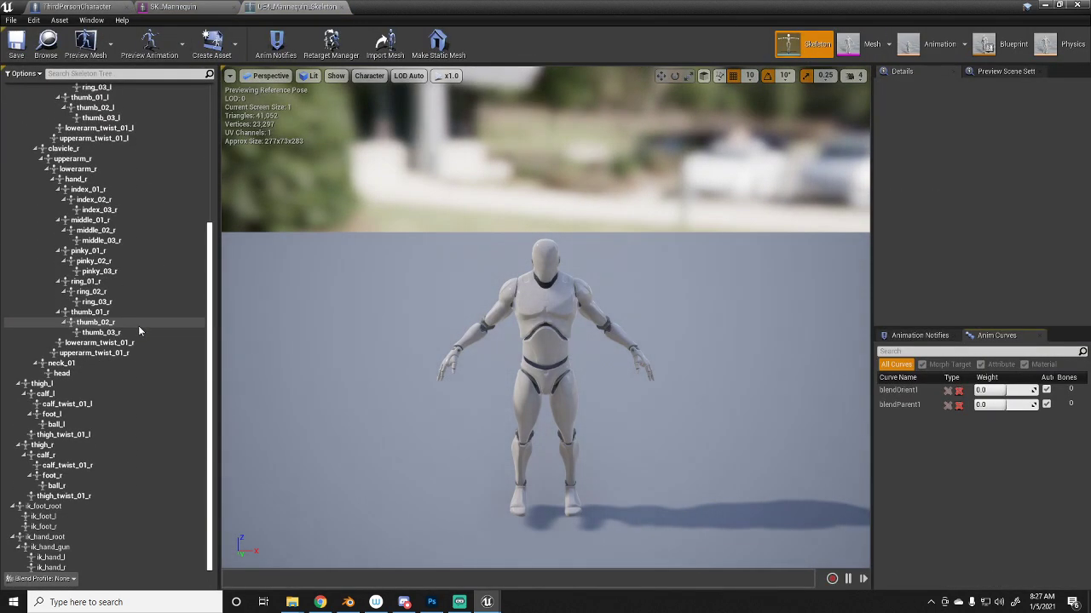
right_click(62, 374)
click(85, 415)
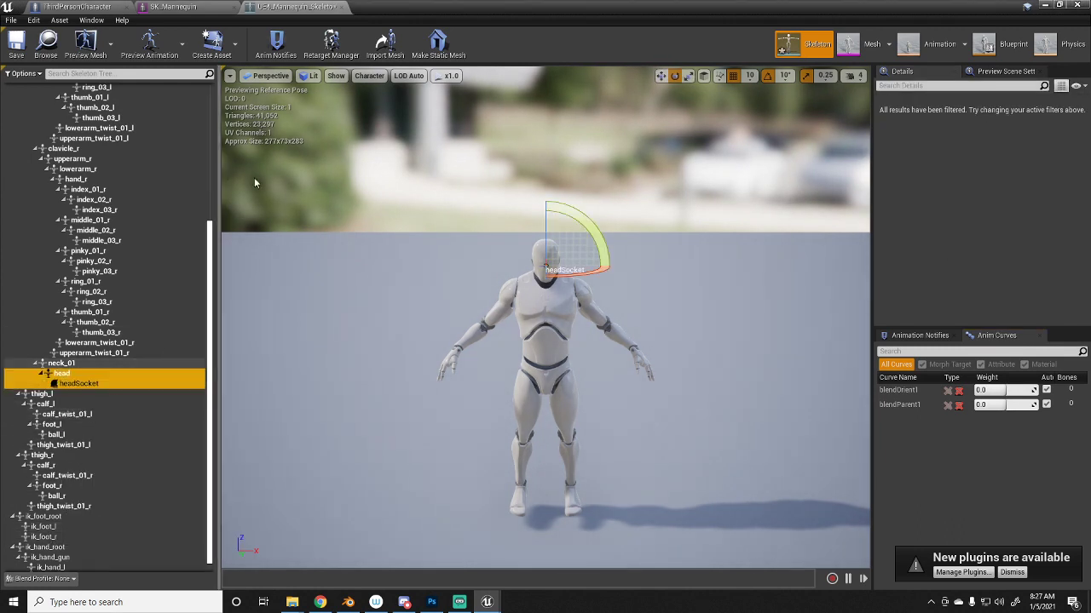
- In the ThirdPersonCharacter blueprint, add a Skeletal Mesh component under Mesh and name it ponytail
click(85, 7)
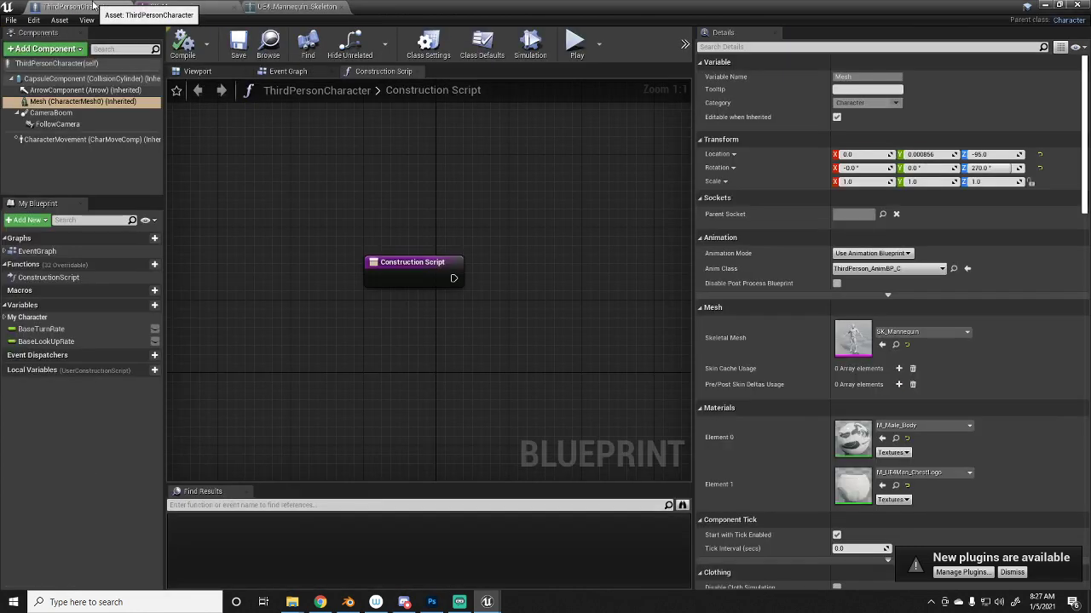
click(197, 72)
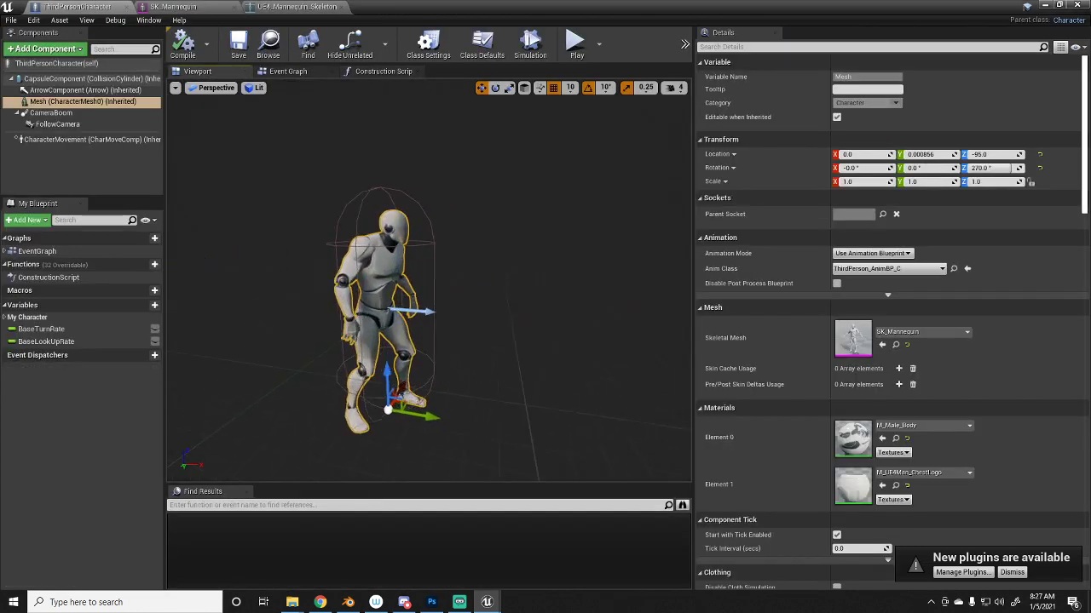
right_click(68, 104)
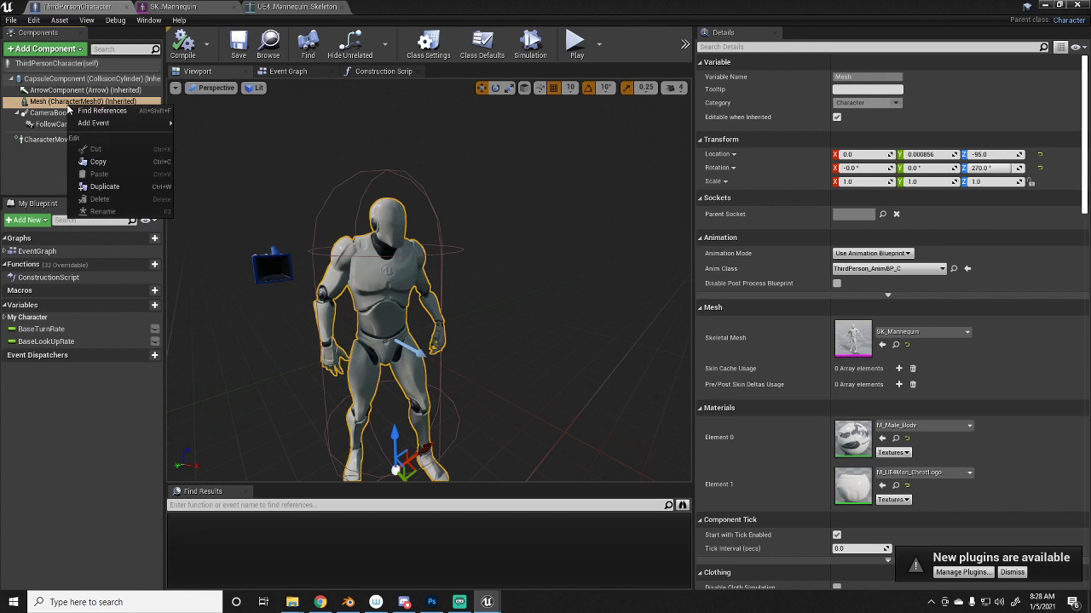
click(64, 49)
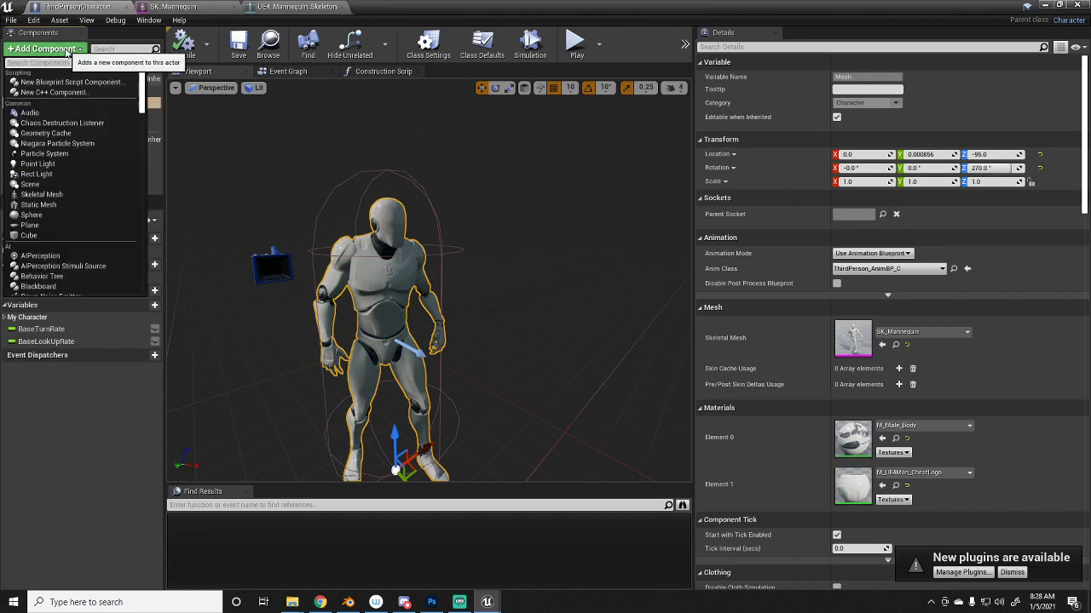
text(skel)
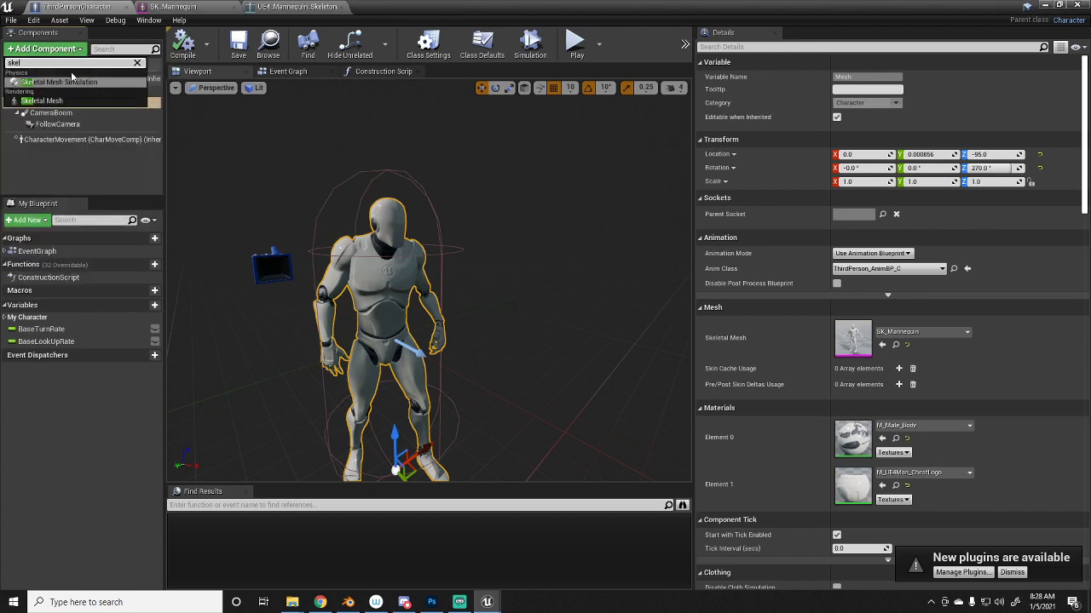
click(70, 100)
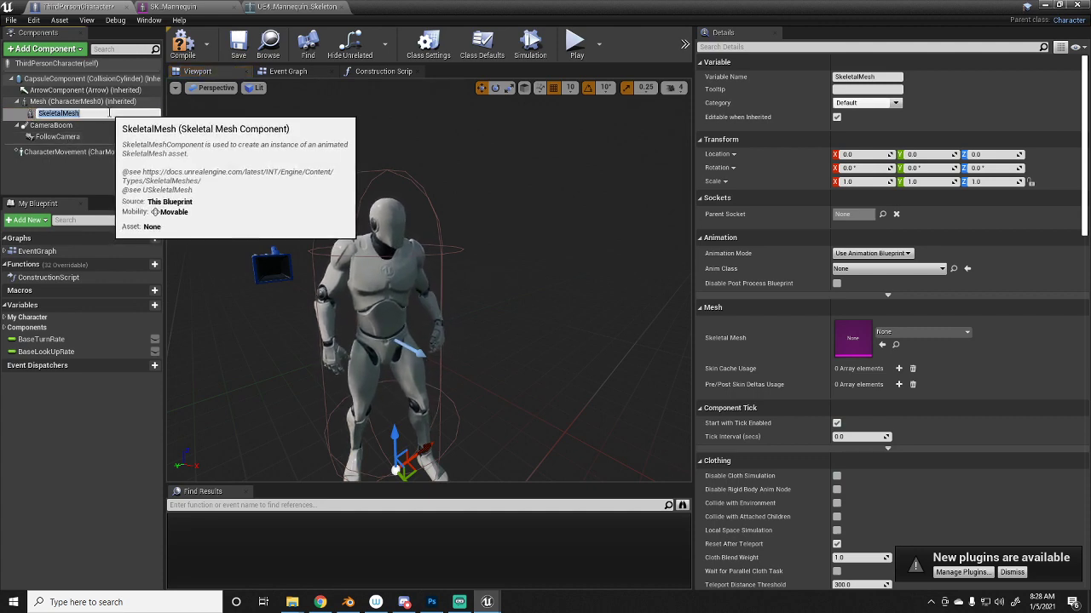
text(ponytail)
key(Return)
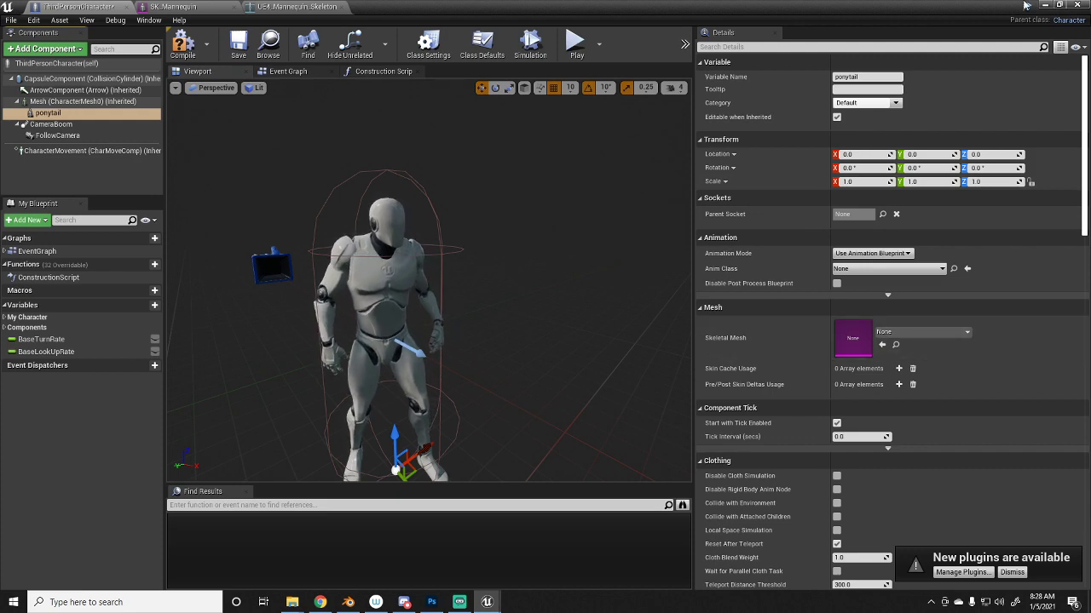
- Return to the level editor, create a folder named ponytail inside ThirdPersonBP and open it
click(1077, 7)
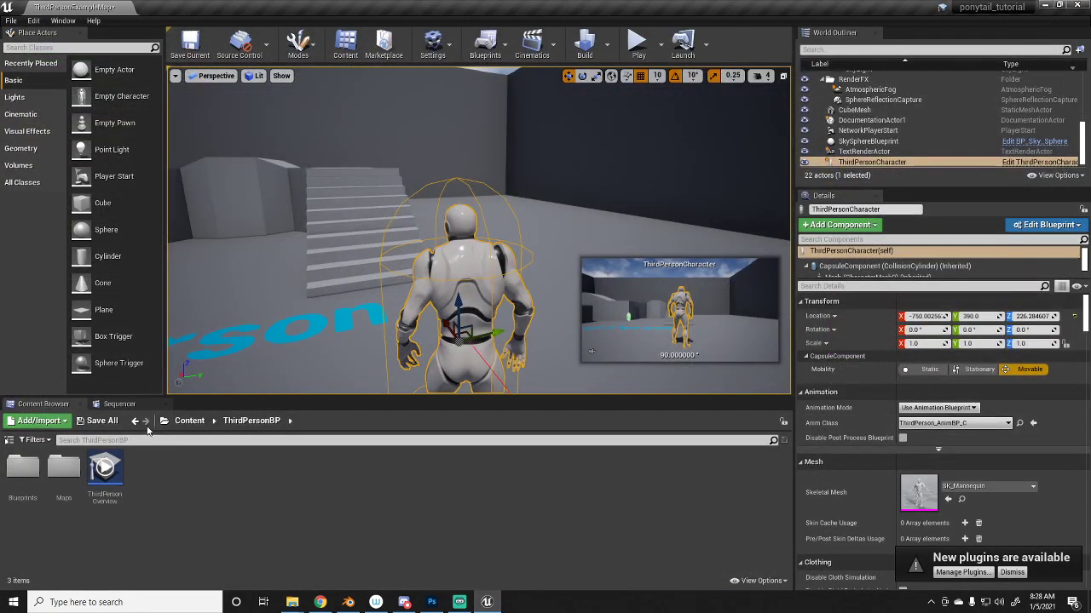
right_click(213, 468)
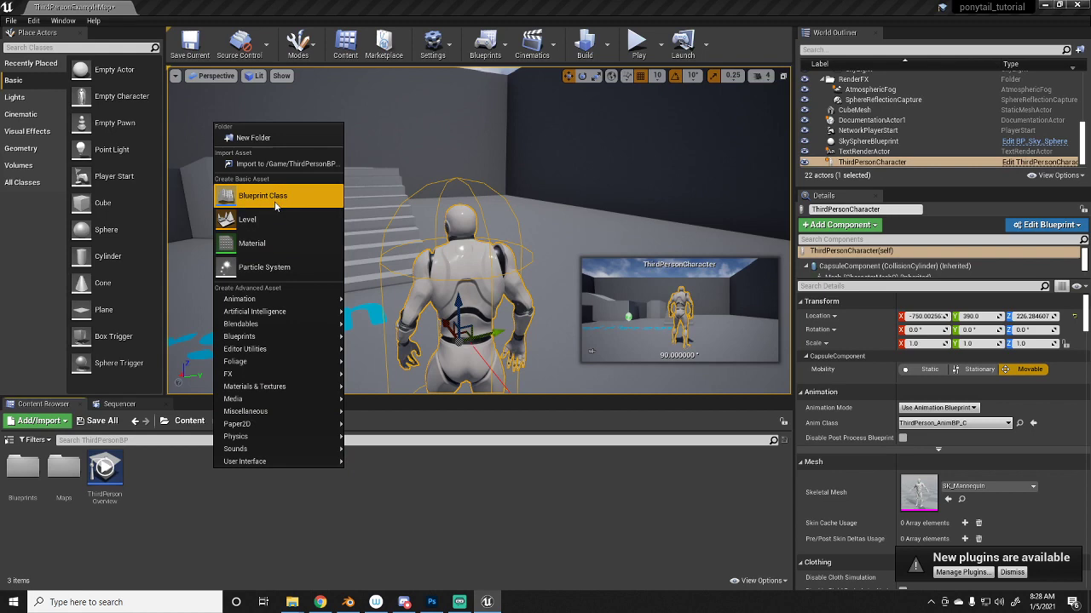
click(253, 138)
text(ponytail)
key(Return)
double_click(106, 468)
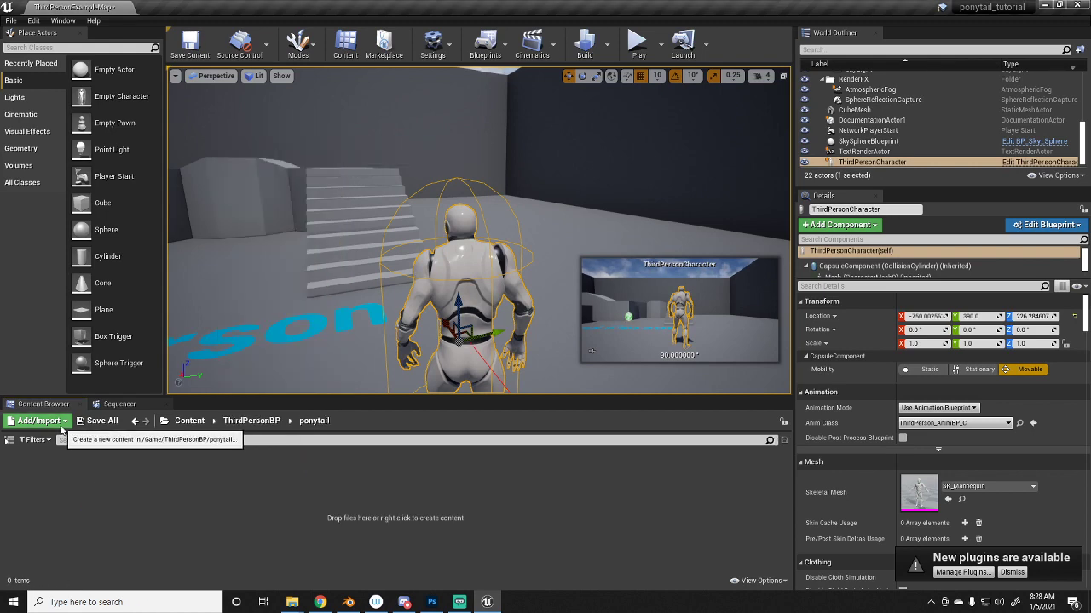
- Import the claire_hair_rig FBX as a skeletal mesh into the ponytail folder with Use T0 As Ref Pose enabled
click(60, 425)
click(70, 109)
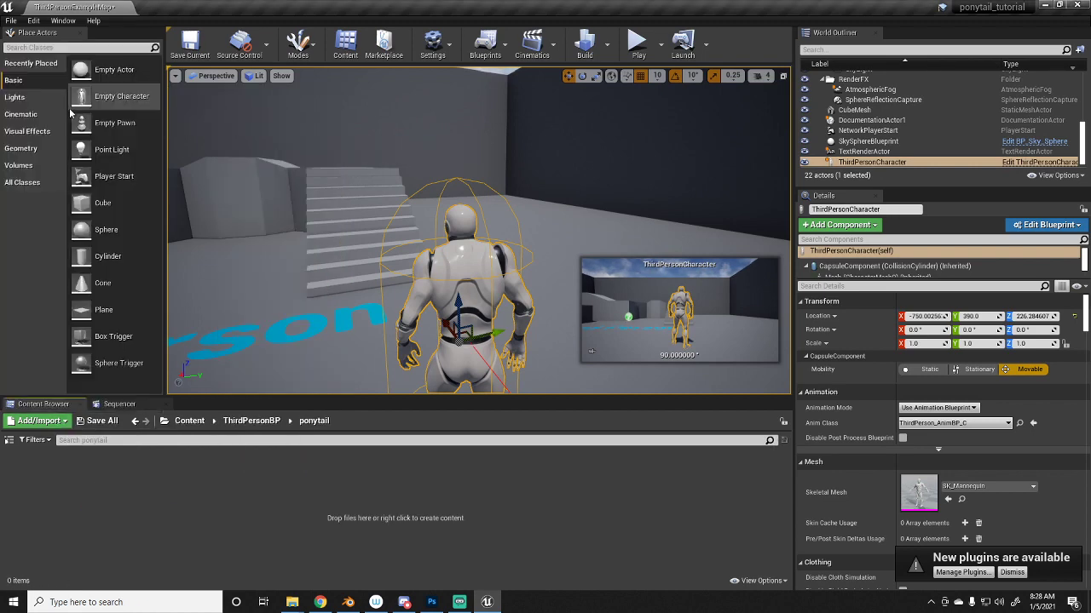
click(196, 167)
click(450, 288)
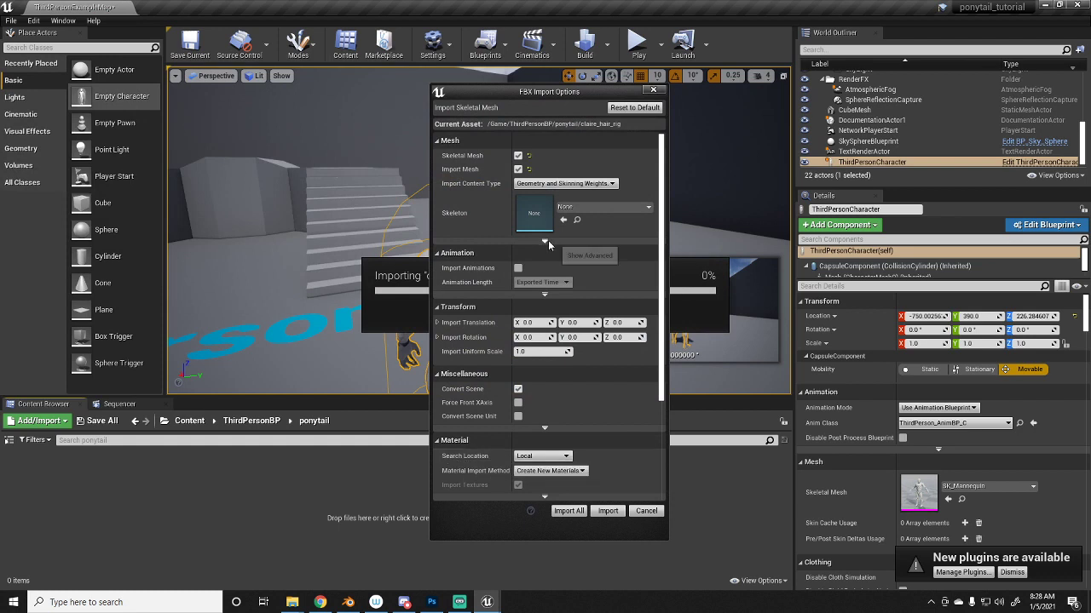
click(546, 242)
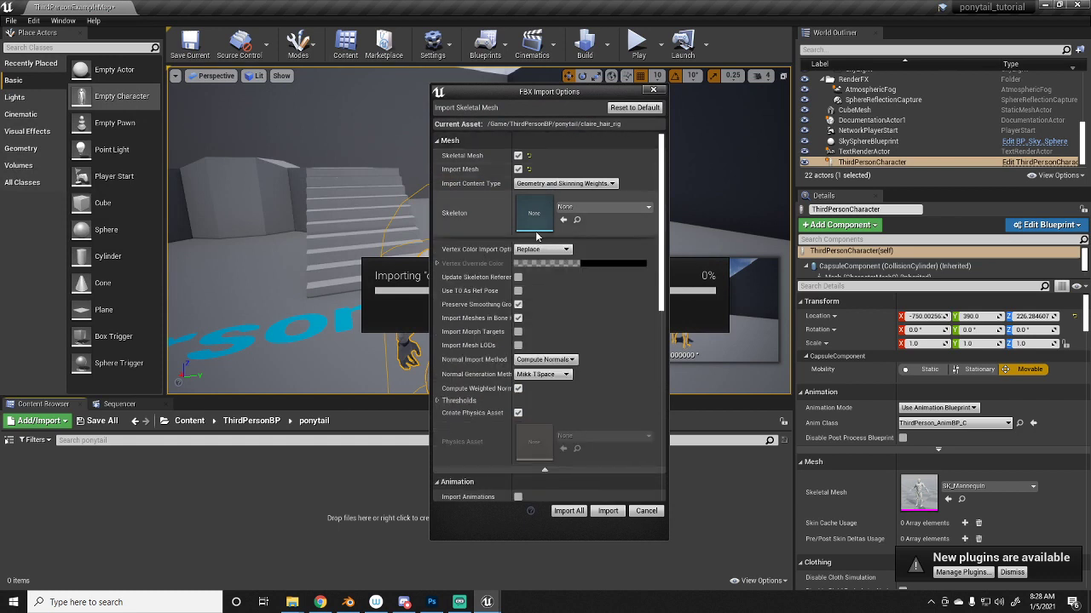
click(518, 292)
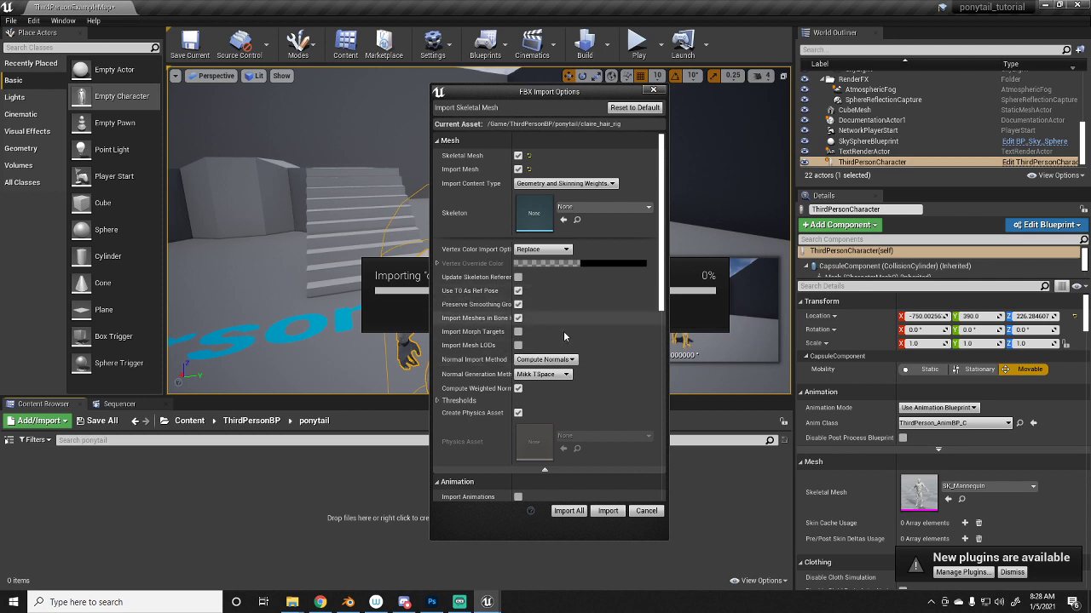
click(607, 511)
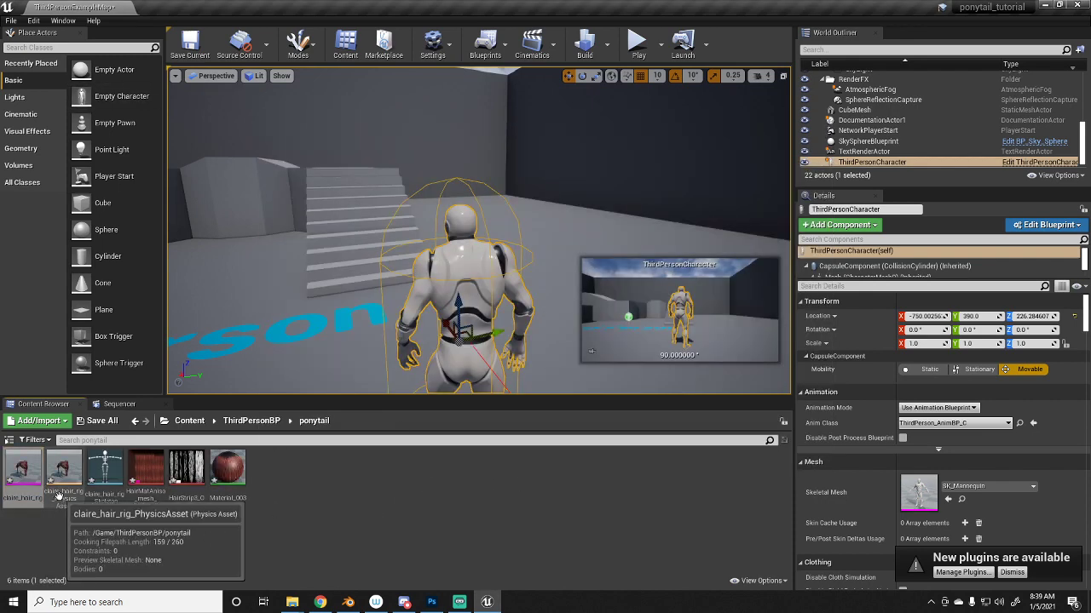
- Open the claire_hair_rig_PhysicsAsset and run the physics simulation briefly to examine how the hair bodies behave
double_click(64, 469)
drag(289, 402, 574, 366)
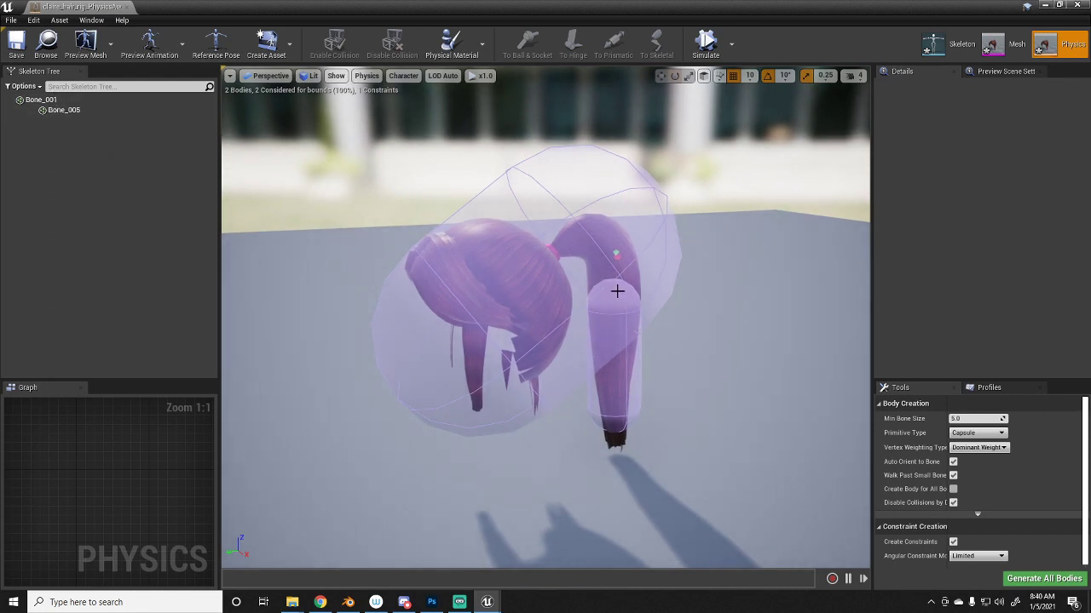
key(alt+s)
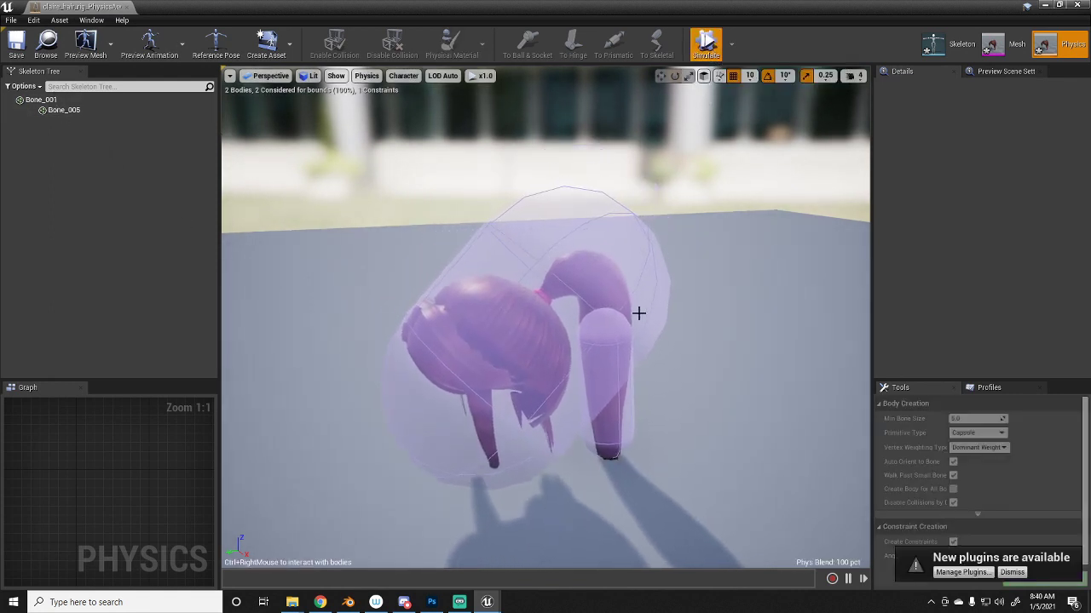
click(706, 43)
- Select the large Bone_001 physics body and set the skeleton tree to show all bones
click(620, 195)
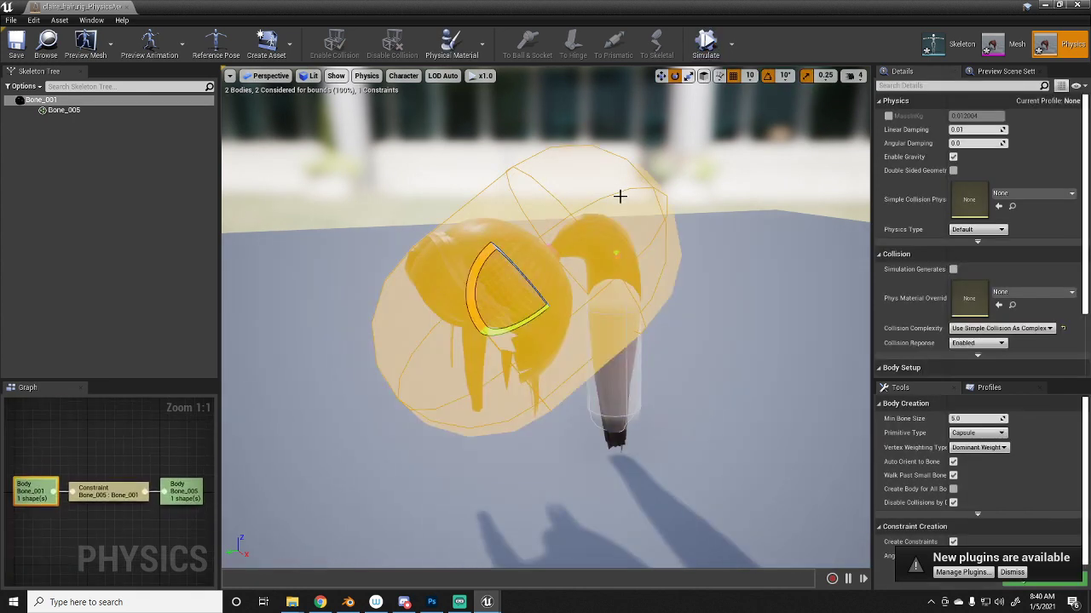
click(23, 86)
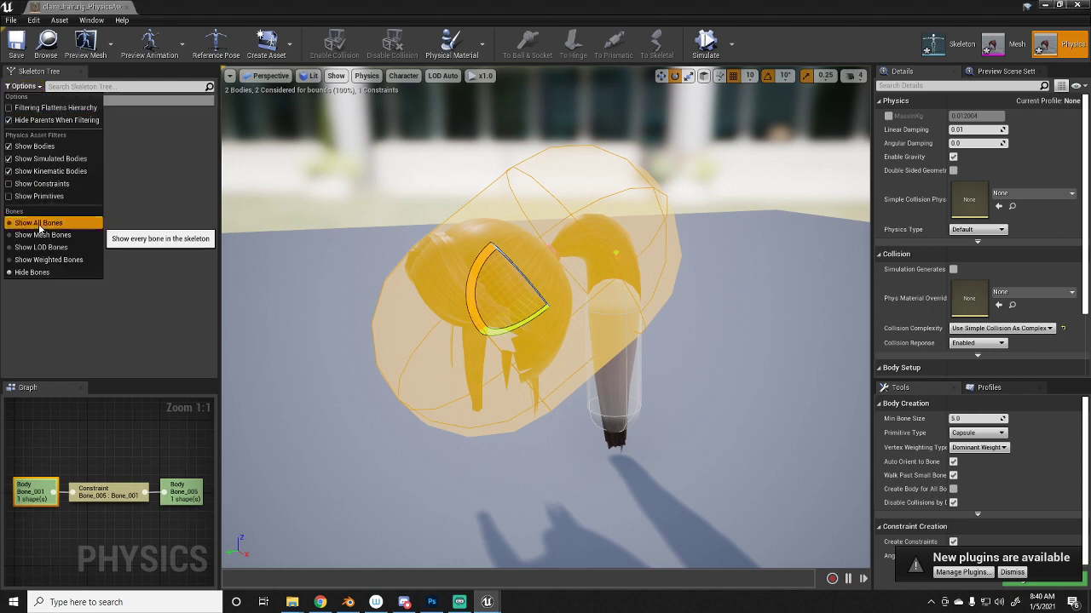
click(38, 222)
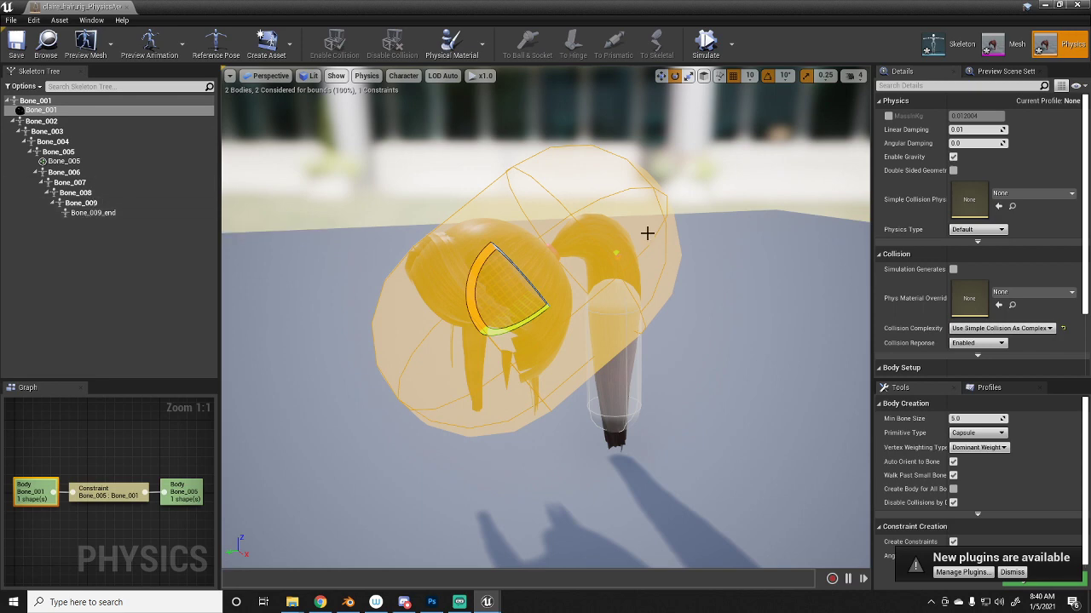
- Delete the Bone_001 and Bone_005 physics bodies so the hair has no bodies
key(Delete)
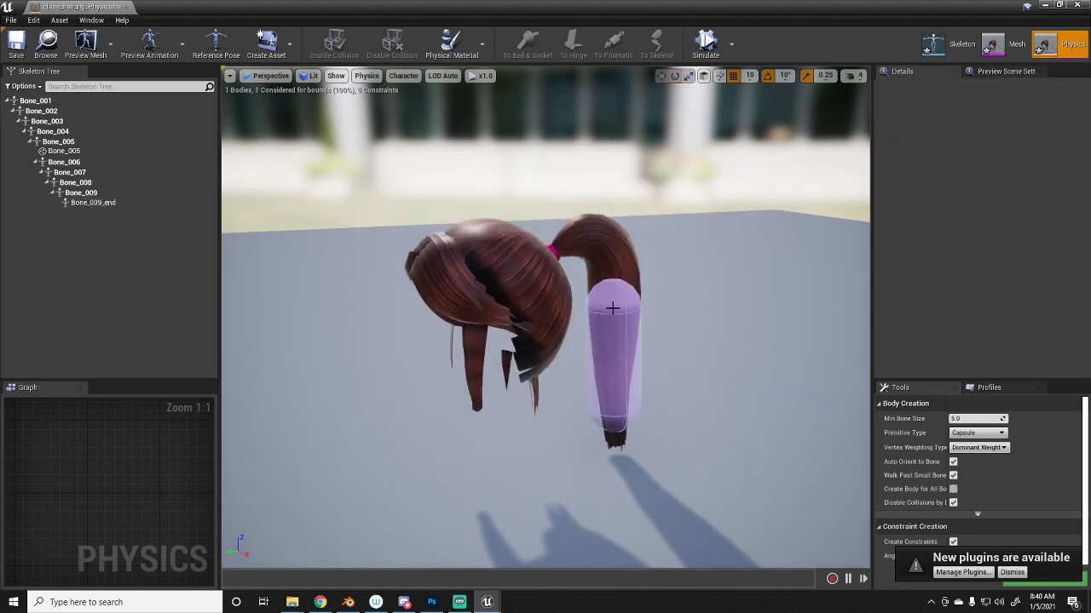
click(612, 309)
key(Delete)
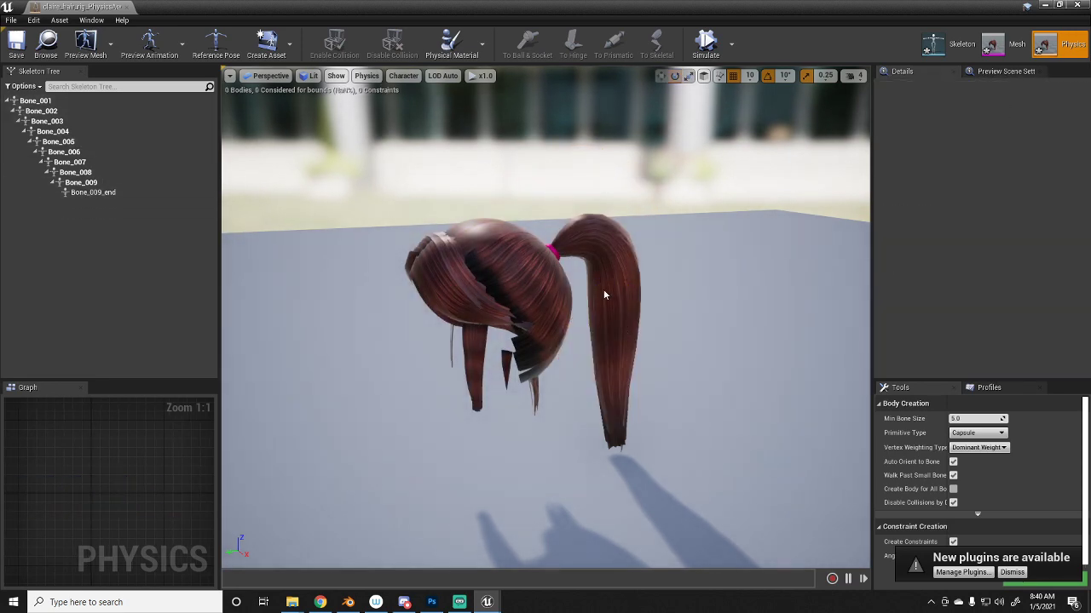
- Find the bone where the hanging part of the ponytail starts and add physics bodies for Bone_005 through Bone_009
click(42, 110)
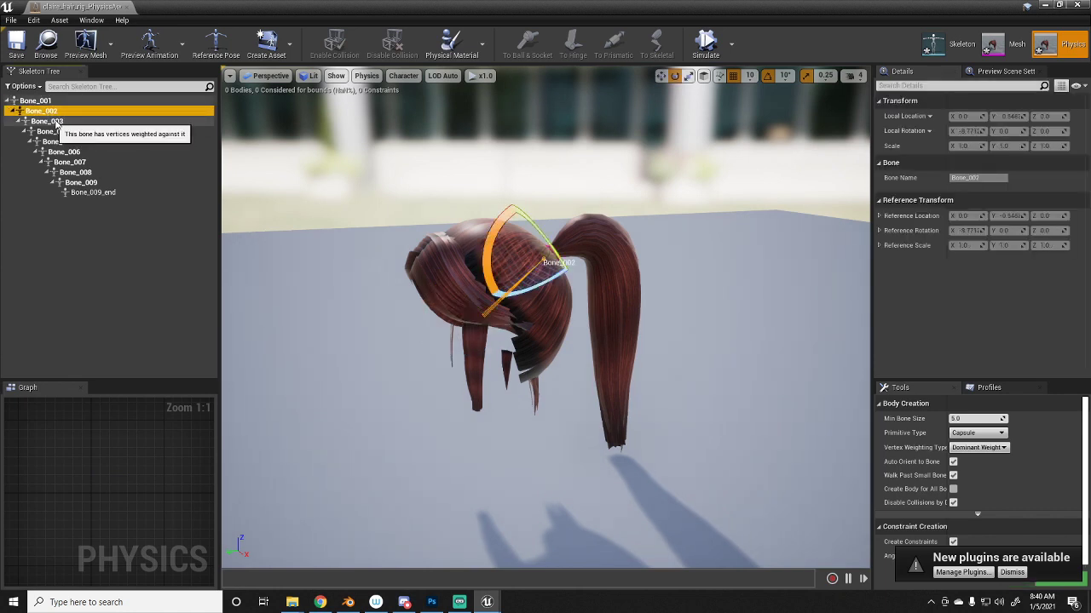
click(52, 123)
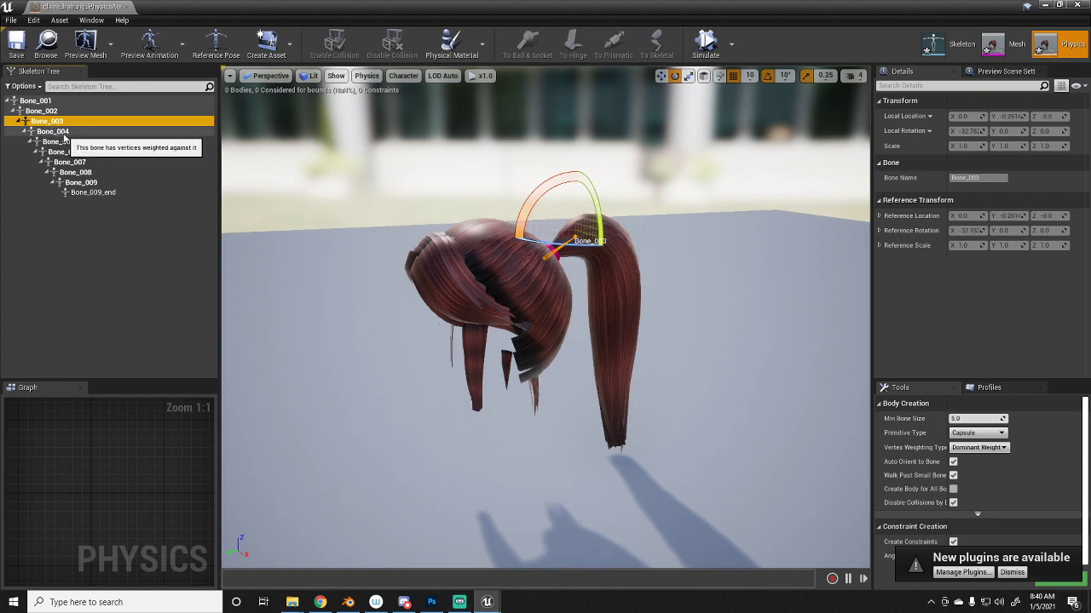
click(60, 133)
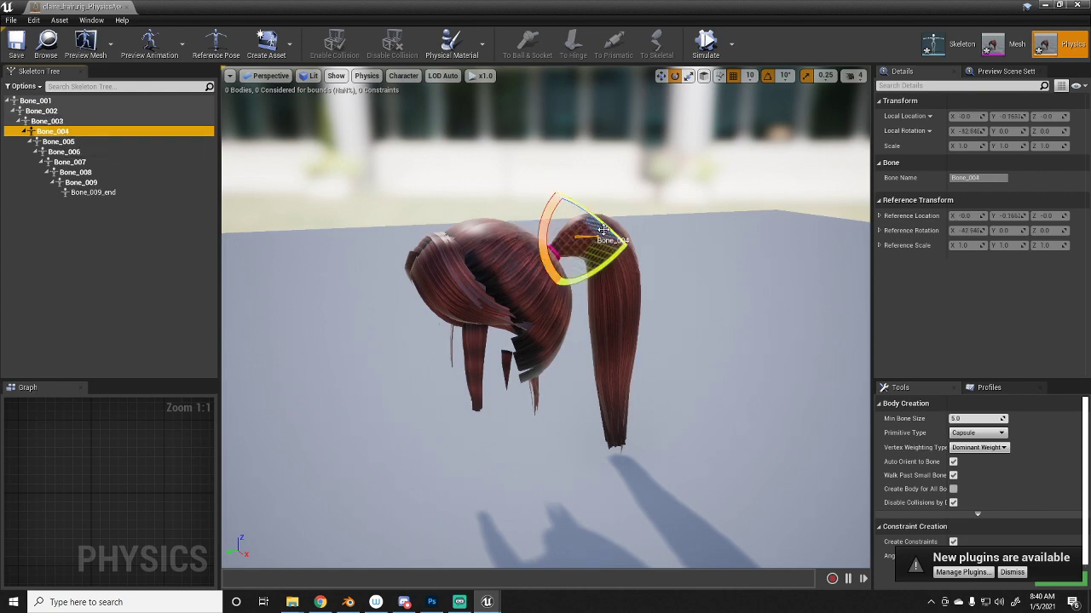
click(65, 143)
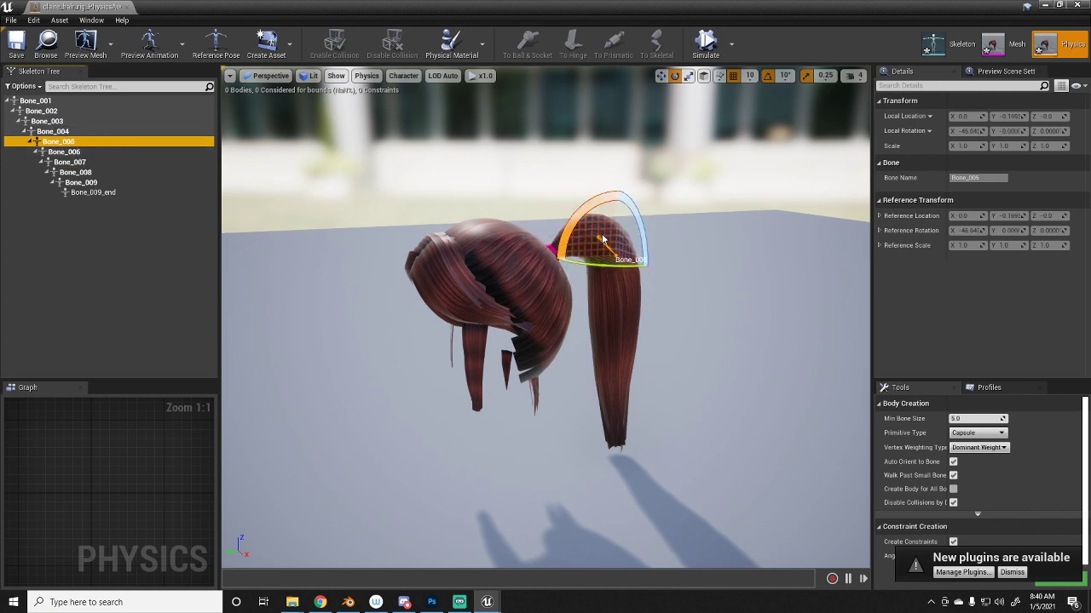
shift+click(81, 185)
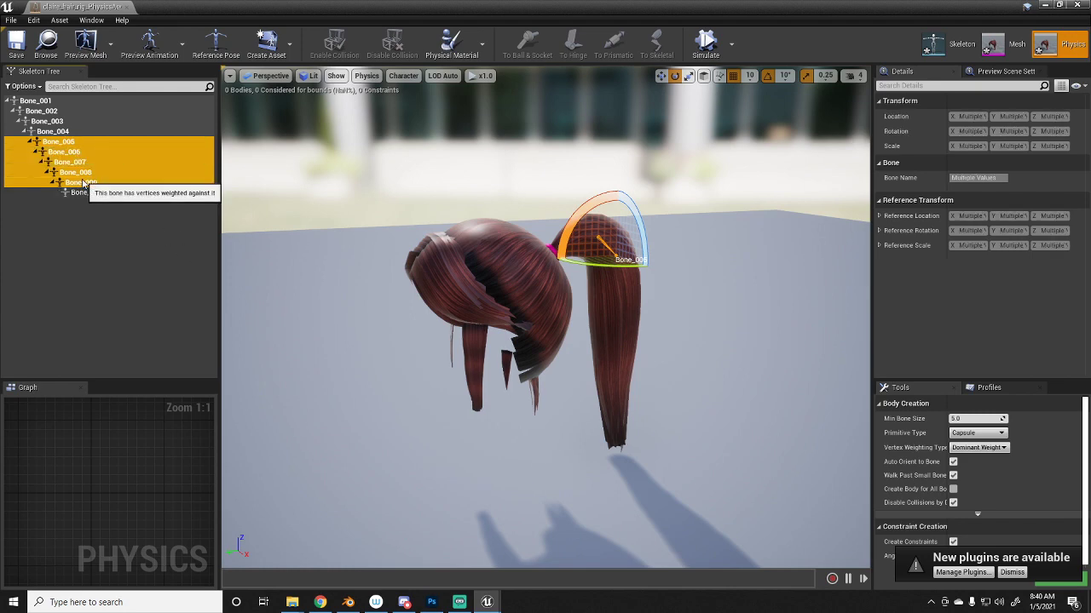
right_click(83, 182)
mouse_move(116, 269)
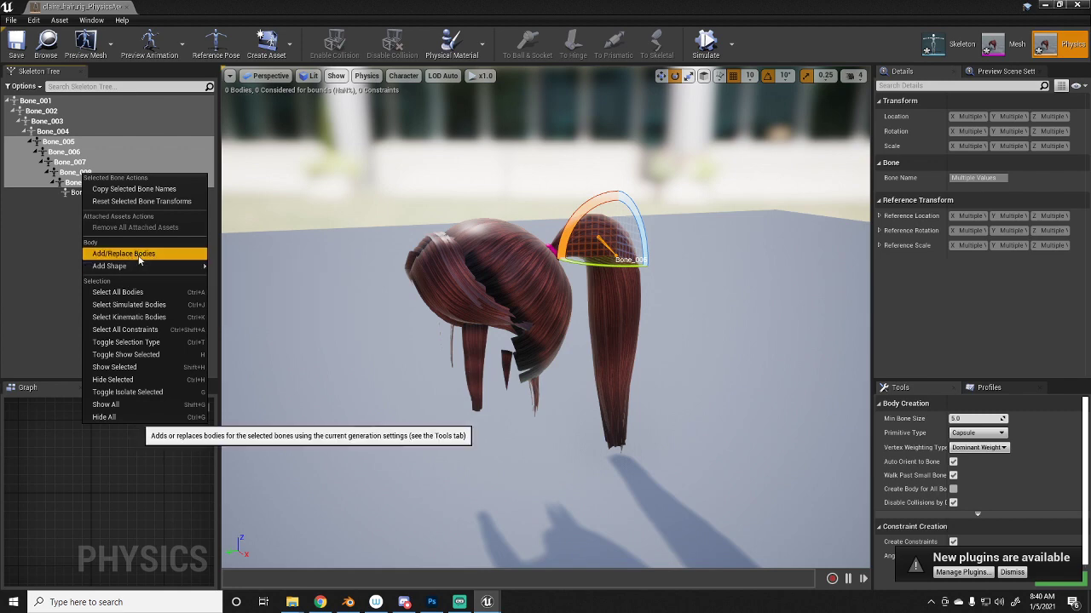
click(139, 255)
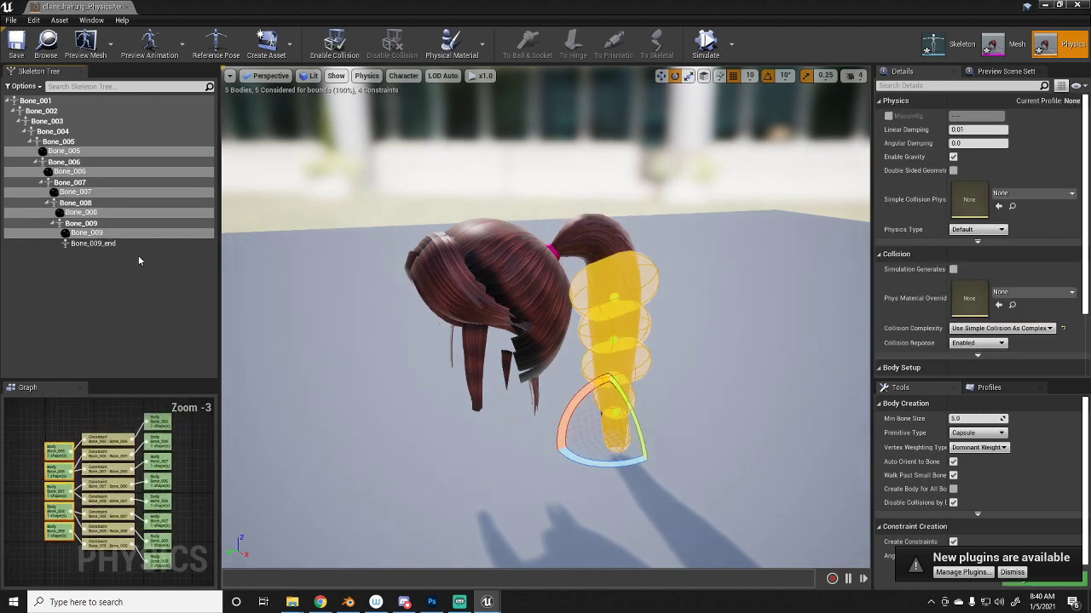
- Run the physics simulation briefly to examine how the five ponytail bodies behave from several sides
right_drag(703, 284, 736, 282)
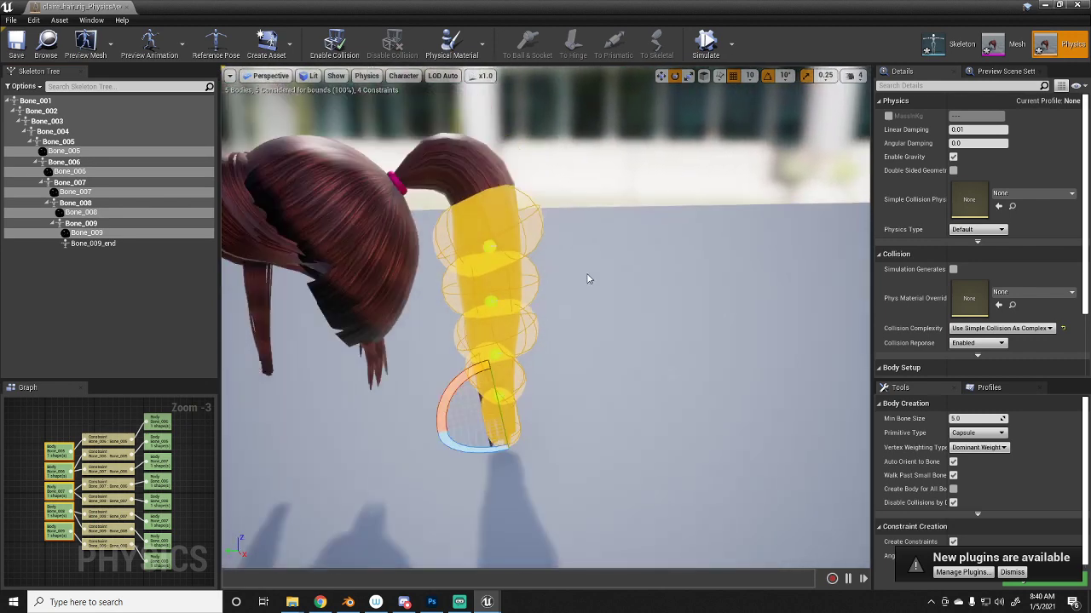
click(706, 40)
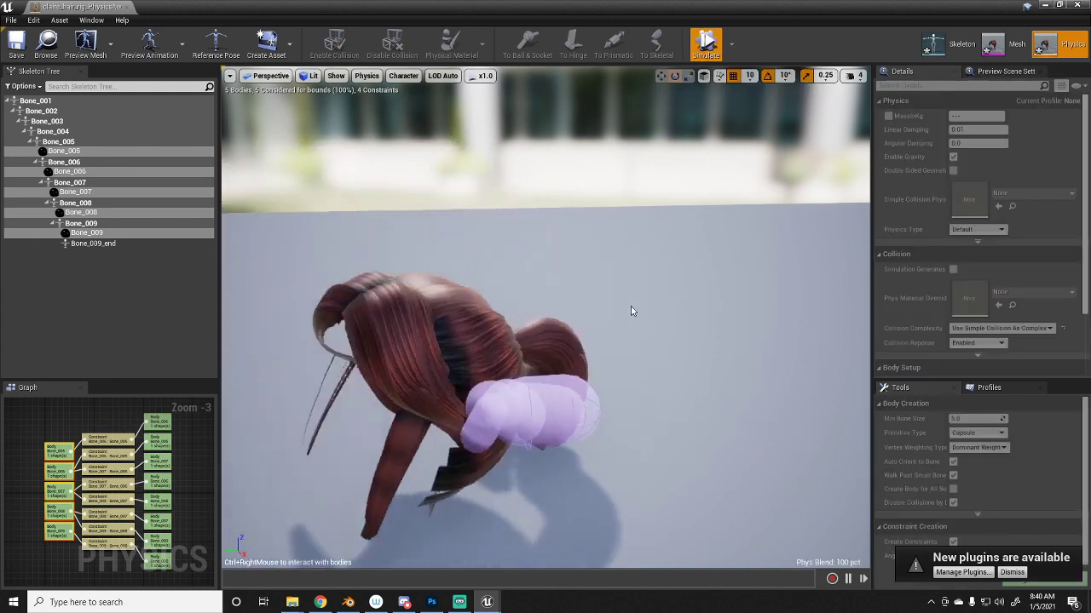
right_drag(590, 377, 658, 380)
right_drag(601, 314, 589, 341)
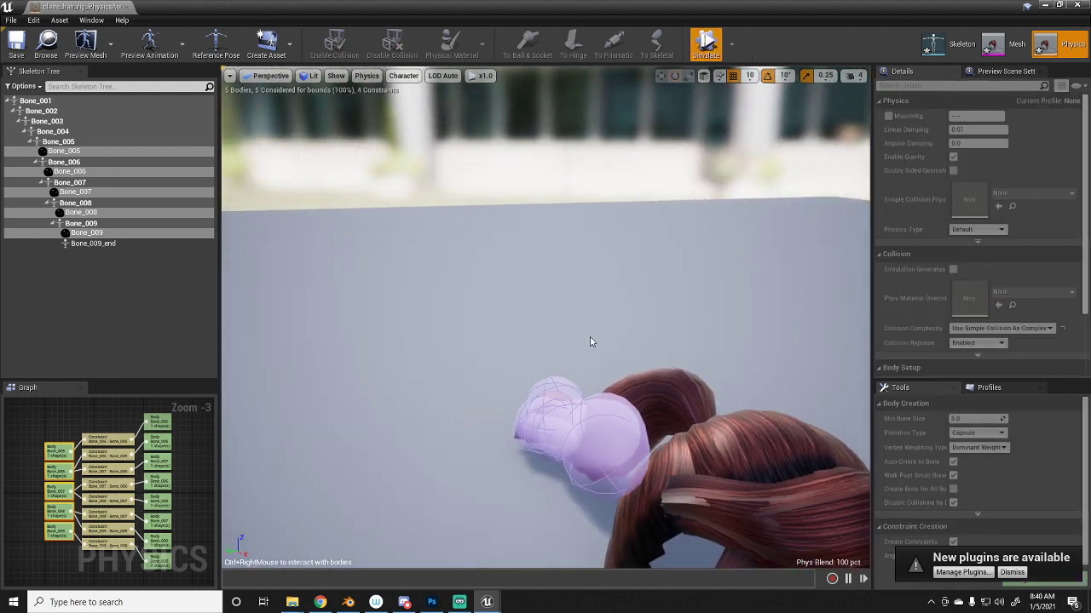
click(705, 41)
- Rotate the Bone_005 capsule so it lines up with the upper part of the hanging ponytail
click(540, 190)
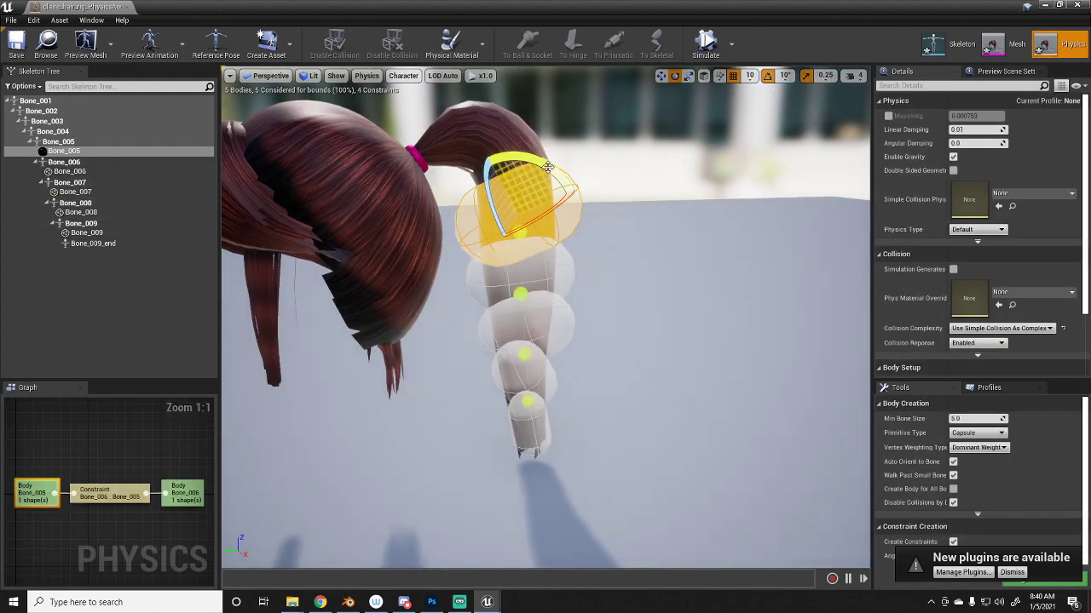
drag(548, 162, 573, 186)
drag(547, 271, 548, 273)
right_drag(696, 242, 597, 244)
right_drag(714, 178, 694, 179)
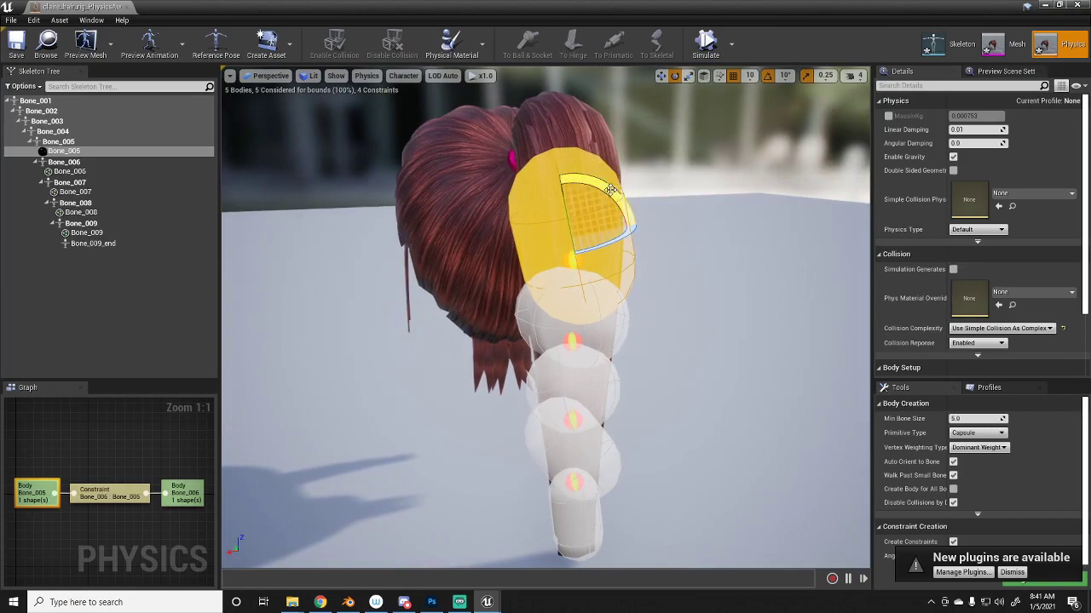
drag(610, 190, 617, 205)
right_drag(631, 223, 809, 247)
- Rotate the Bone_006 and Bone_007 capsules to follow the middle of the ponytail
click(545, 255)
drag(581, 213, 576, 312)
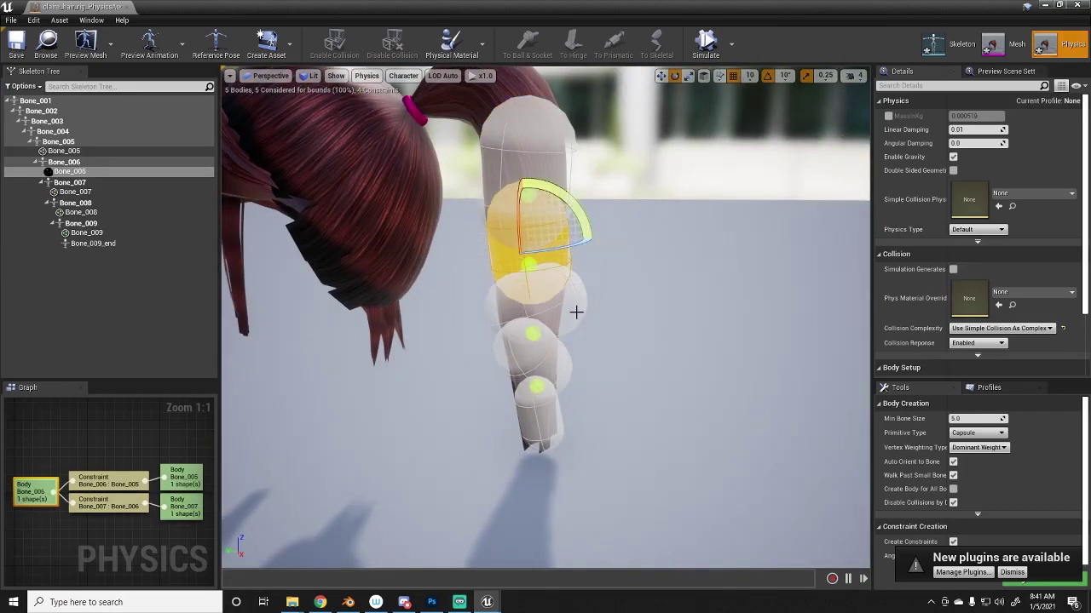
click(576, 312)
right_drag(576, 311, 647, 308)
drag(511, 294, 522, 316)
right_drag(521, 317, 477, 324)
- Rotate the Bone_008 capsule to align with the lower ponytail and check the Bone_009 capsule at the tip
click(488, 368)
drag(489, 367, 511, 383)
right_drag(511, 383, 538, 285)
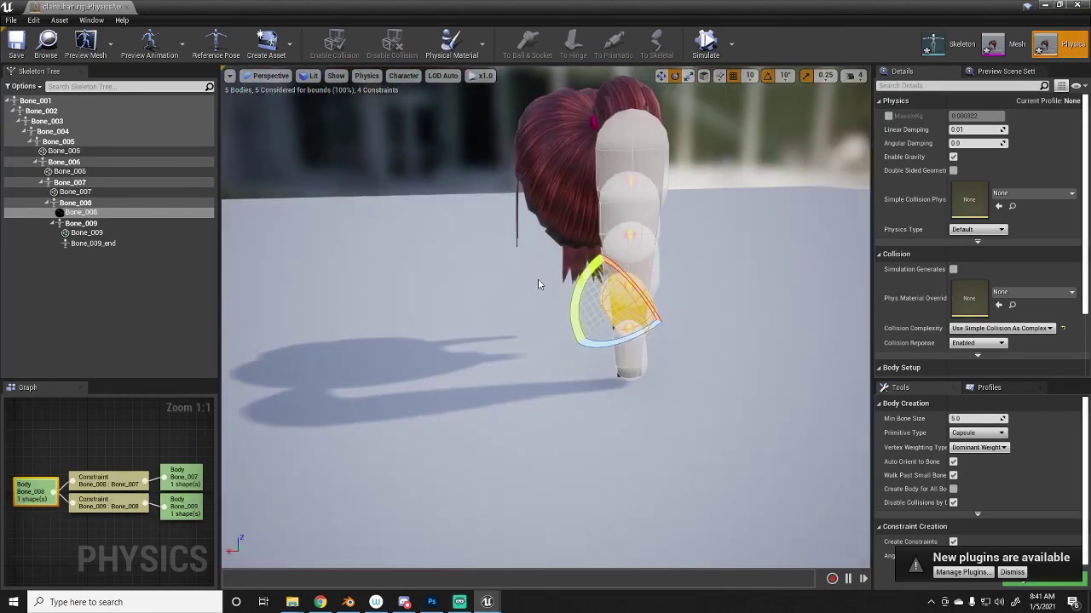
drag(581, 288, 596, 271)
click(631, 362)
right_drag(630, 362, 545, 340)
- Select all constraints between the Bone_005 to Bone_009 bodies and convert them to Skeletal constraints
click(596, 282)
ctrl+click(600, 328)
ctrl+click(602, 361)
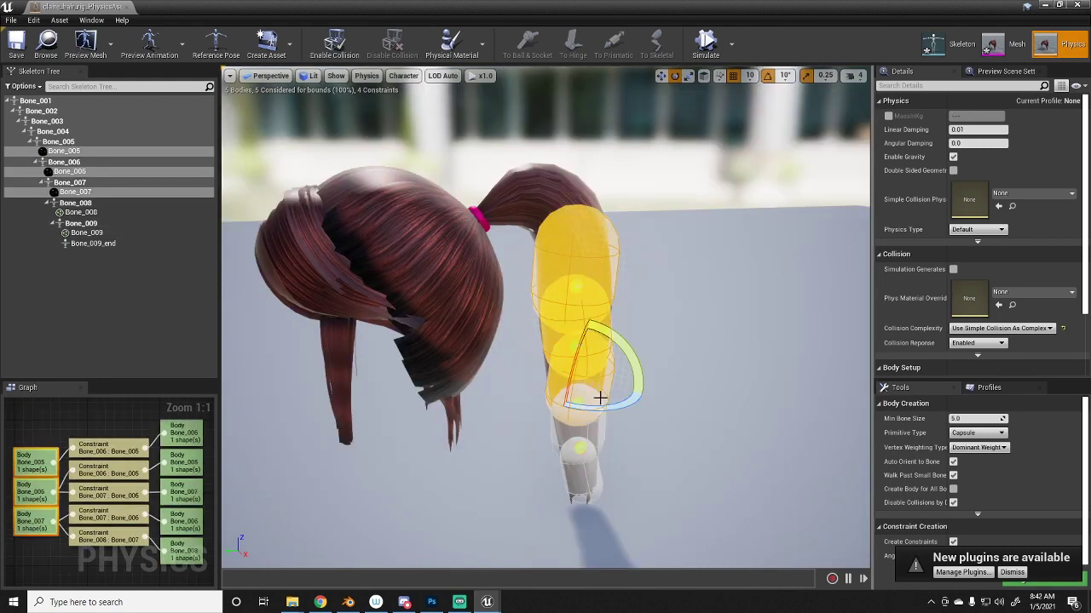
ctrl+click(595, 434)
ctrl+click(583, 489)
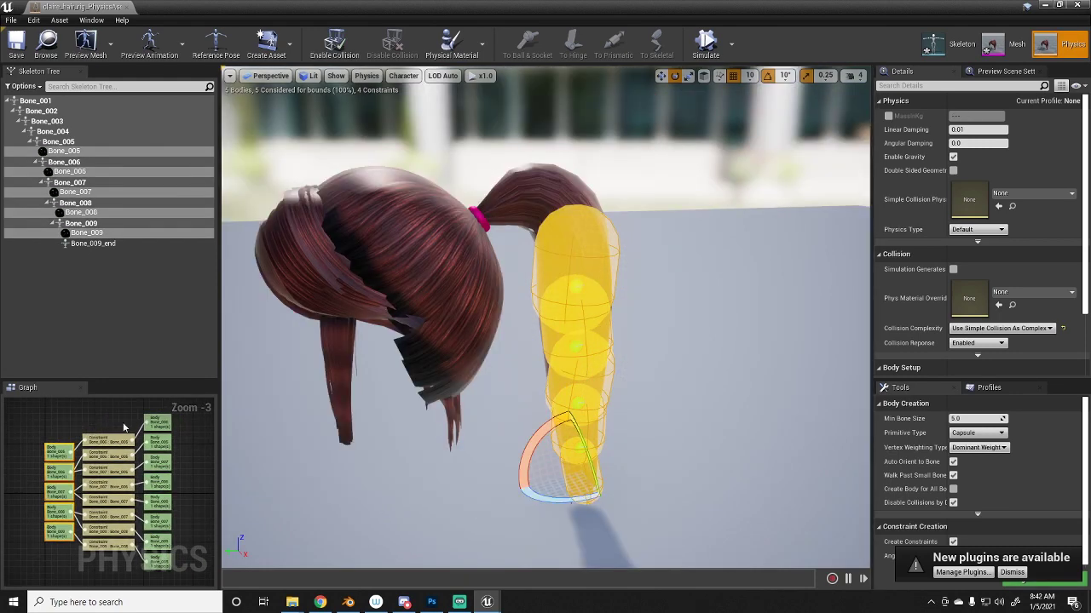
drag(110, 548, 110, 551)
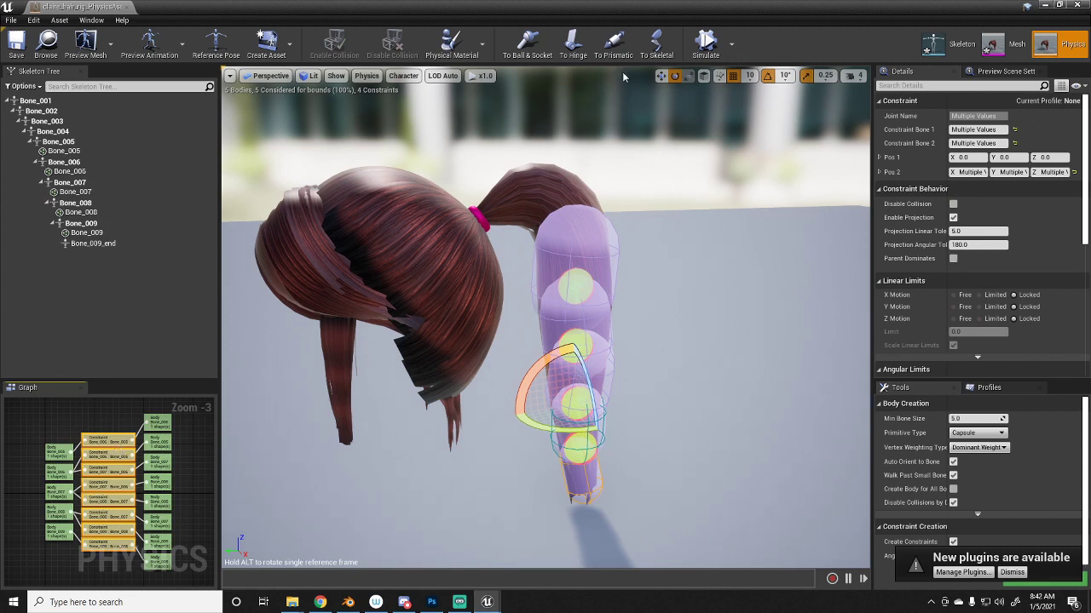
click(657, 54)
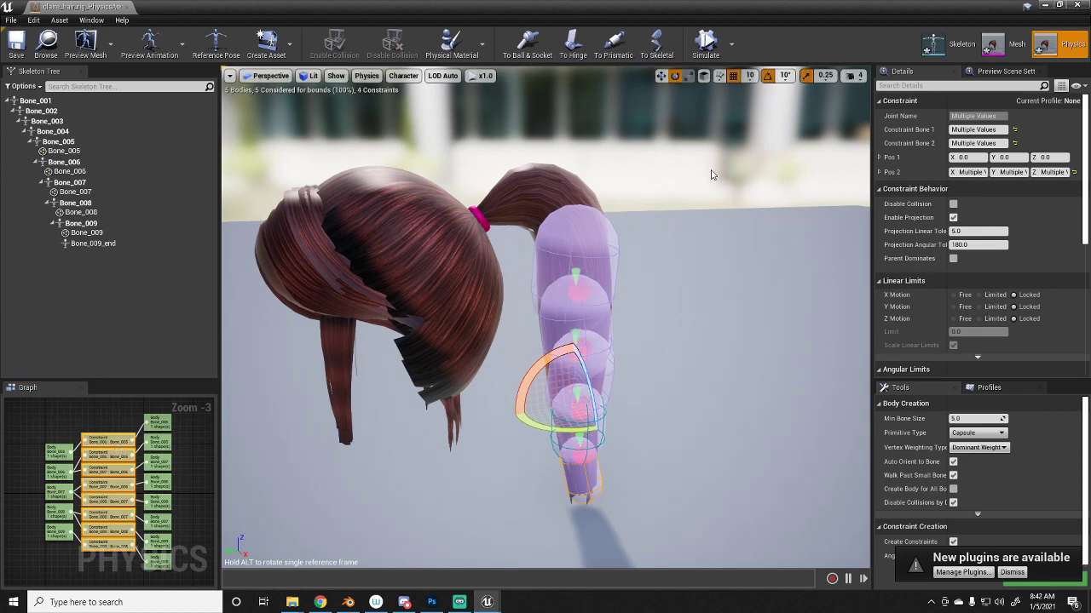
- Set the selected constraints' twist motion to Limited and test the ponytail in a physics simulation
scroll(954, 293, down, 2)
scroll(948, 289, down, 2)
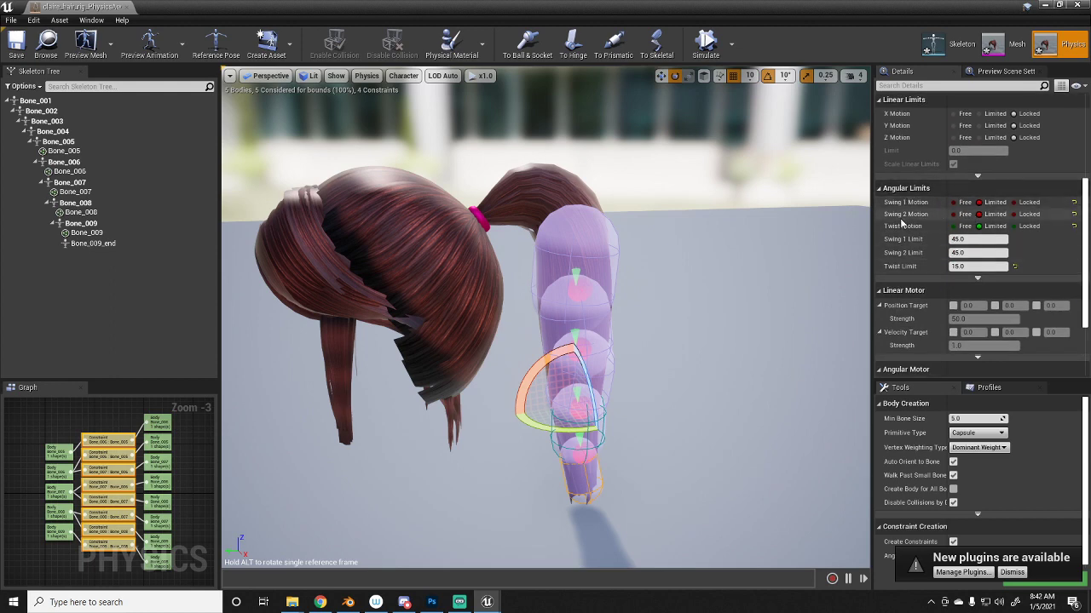
click(984, 227)
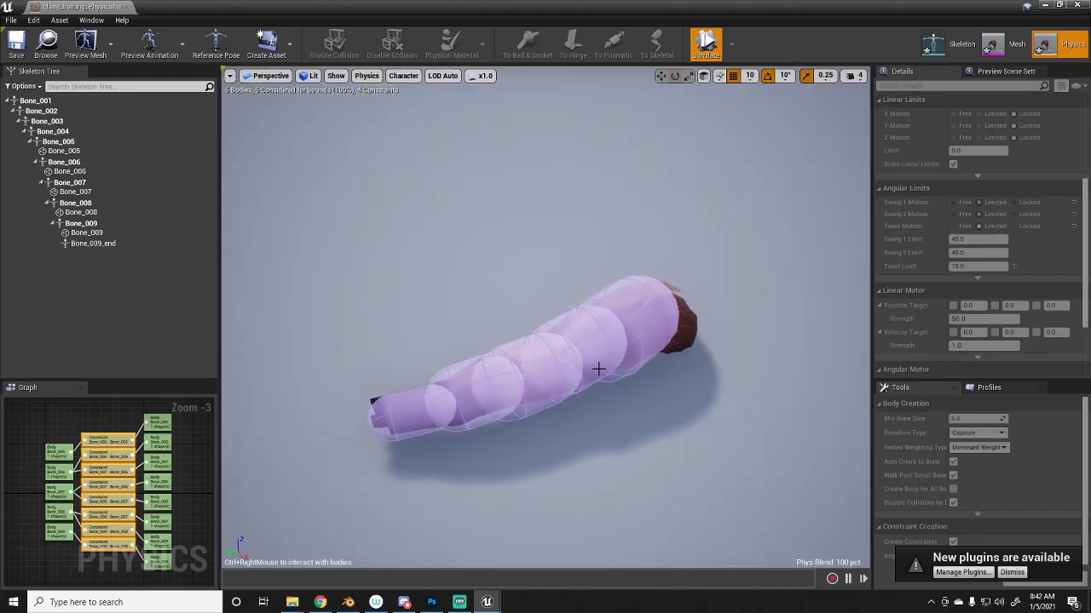
ctrl+right_drag(596, 366, 600, 368)
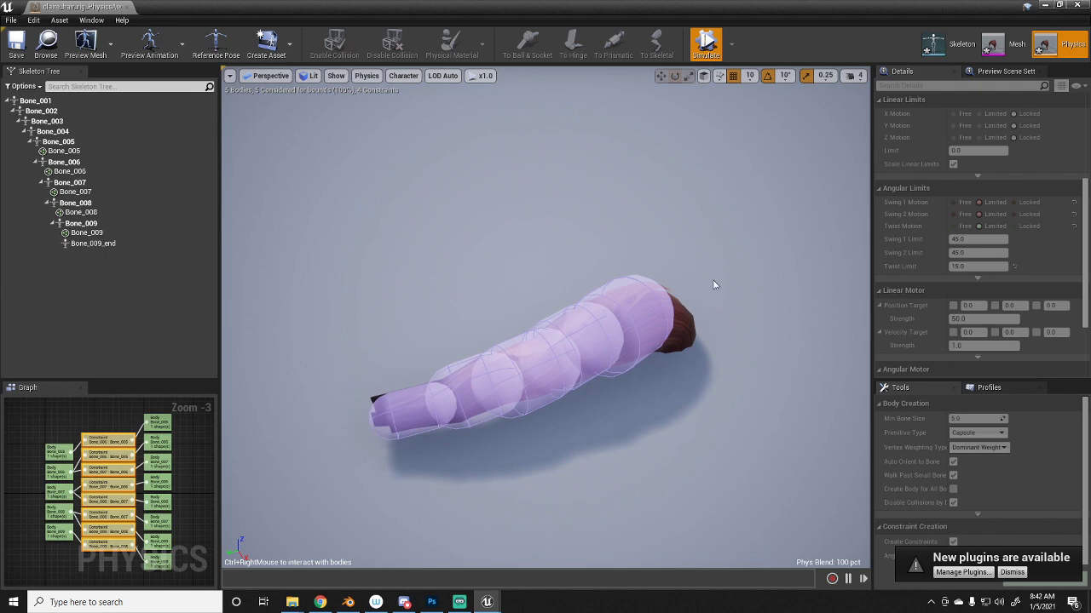
click(705, 43)
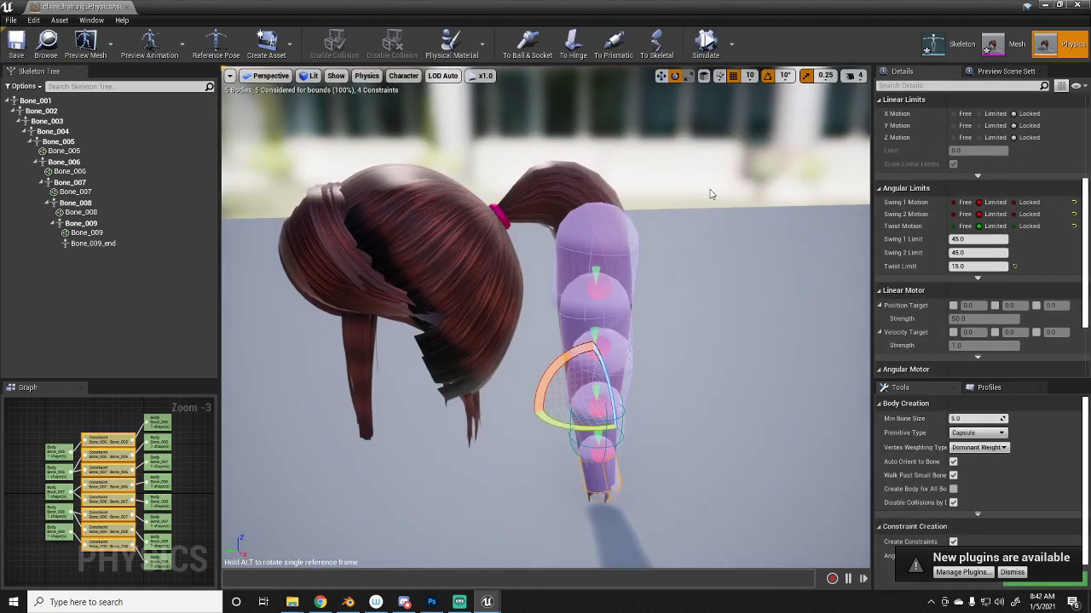
- Set the physics type of all five bodies, Bone_005 through Bone_009, to Simulated
click(617, 258)
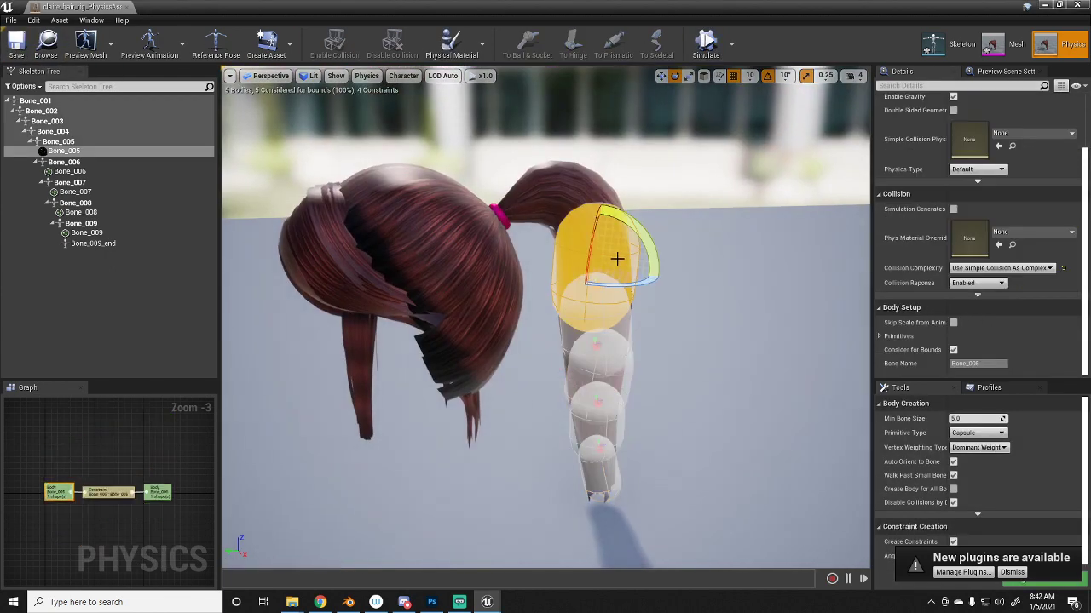
ctrl+click(616, 326)
ctrl+click(618, 376)
ctrl+click(609, 428)
ctrl+click(607, 473)
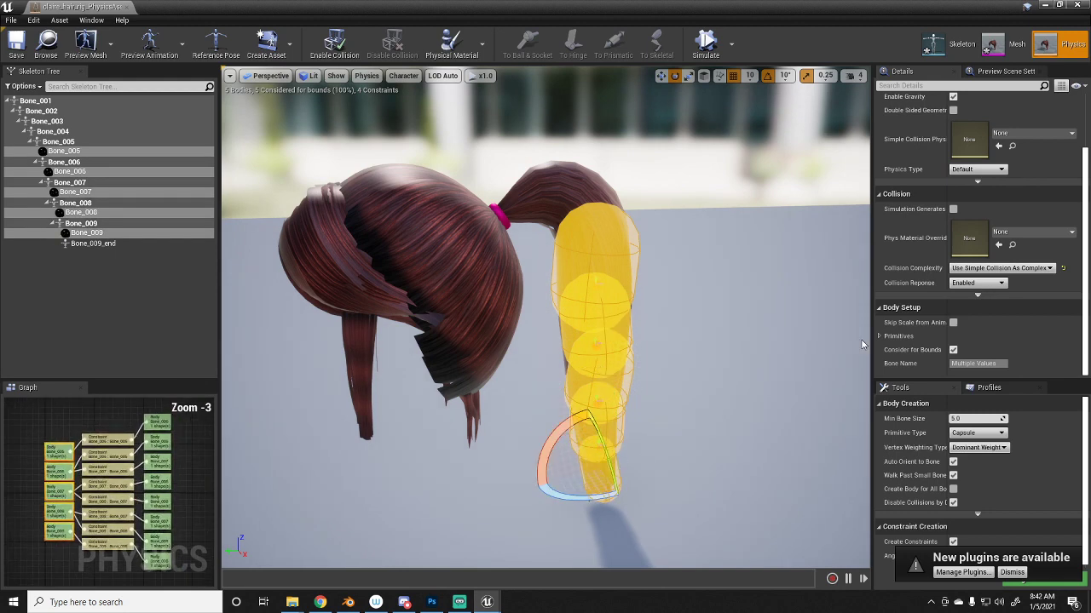
scroll(888, 100, up, 3)
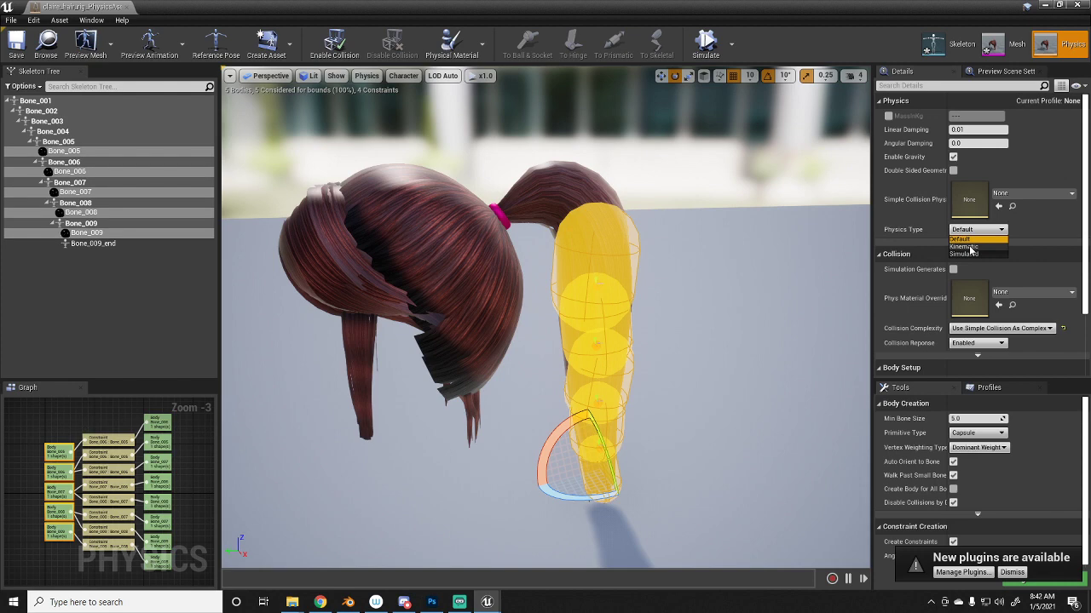
click(964, 254)
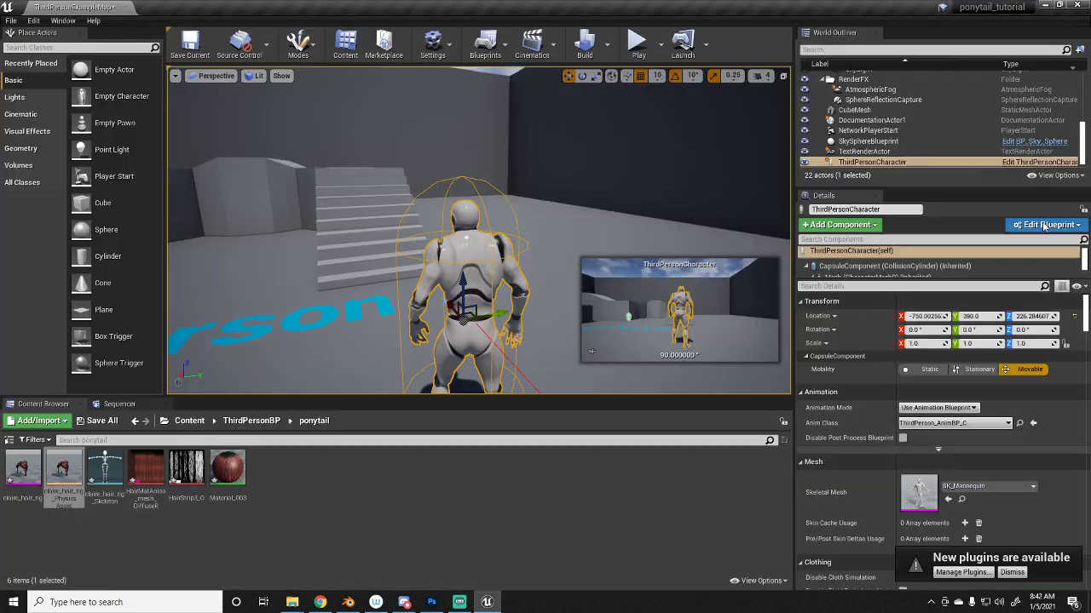
- Open the ThirdPersonCharacter blueprint in the full blueprint editor and show its viewport
click(998, 209)
click(974, 246)
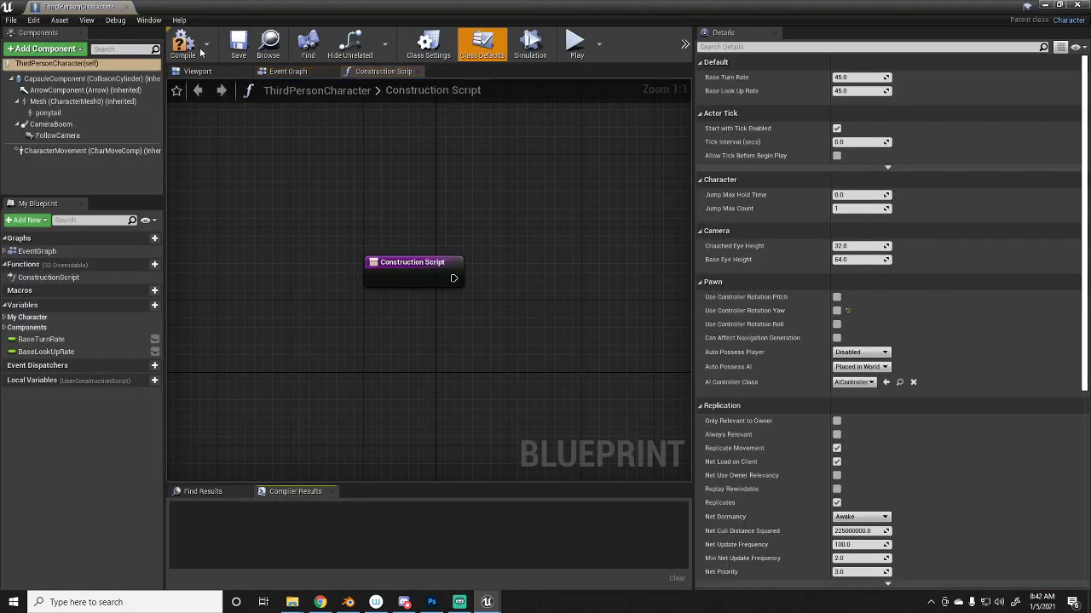
click(197, 71)
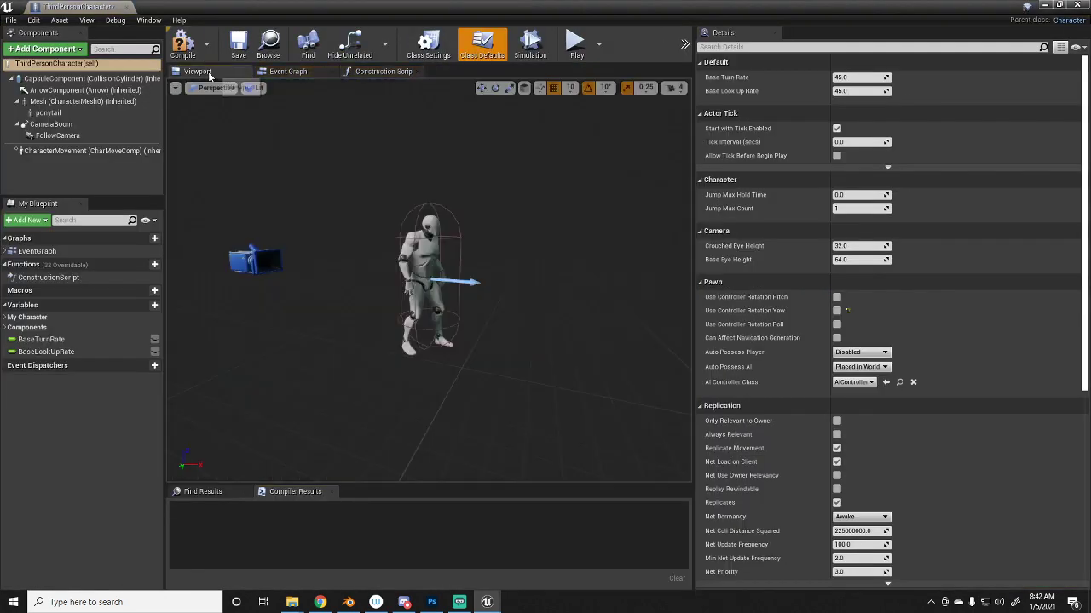
- Assign the claire_hair_rig skeletal mesh to the ponytail component
click(80, 113)
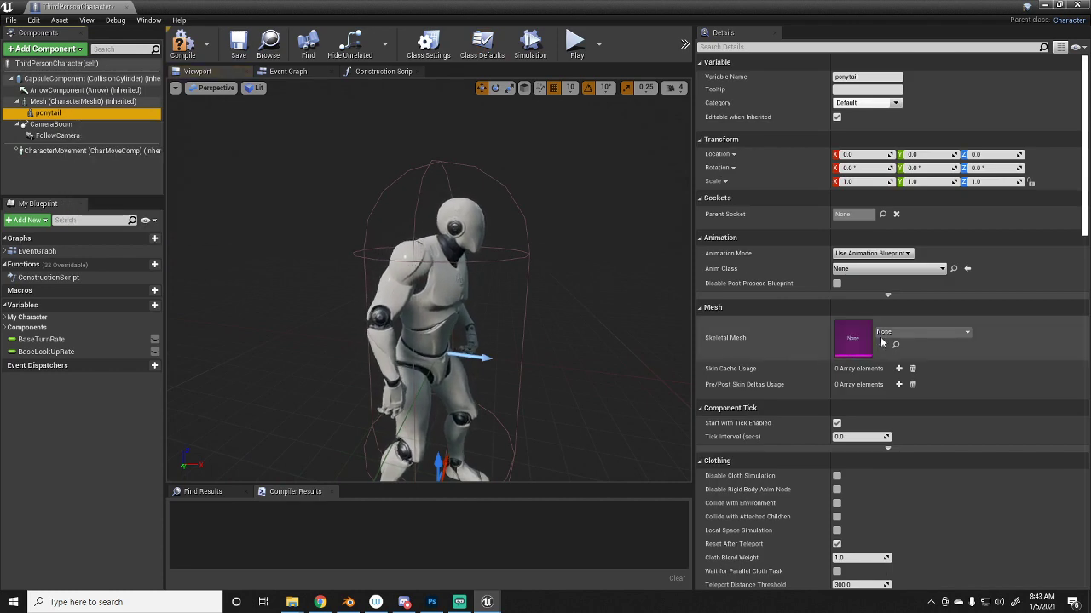
click(882, 339)
click(908, 416)
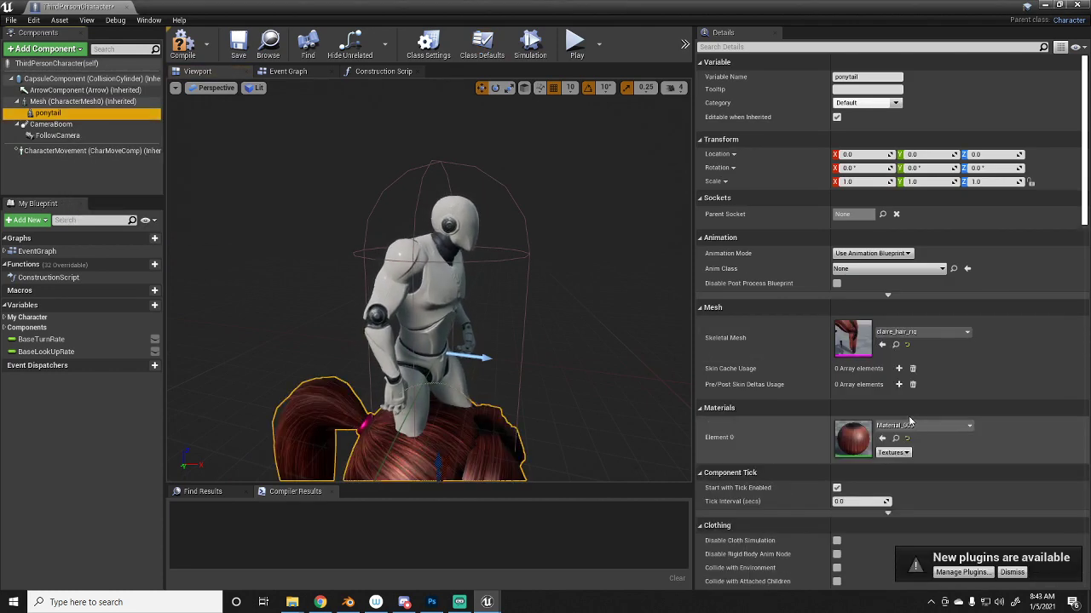
- Raise the ponytail component to a Z location of 150 and scale it uniformly to 0.25
right_drag(511, 299, 498, 374)
drag(470, 339, 488, 141)
right_drag(593, 268, 592, 194)
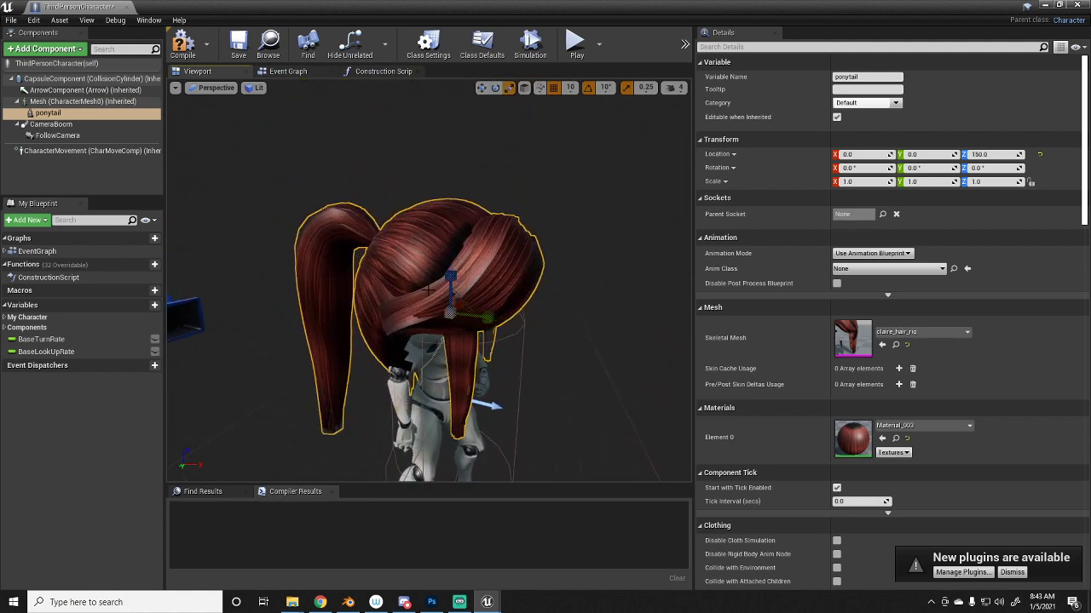
drag(447, 315, 431, 349)
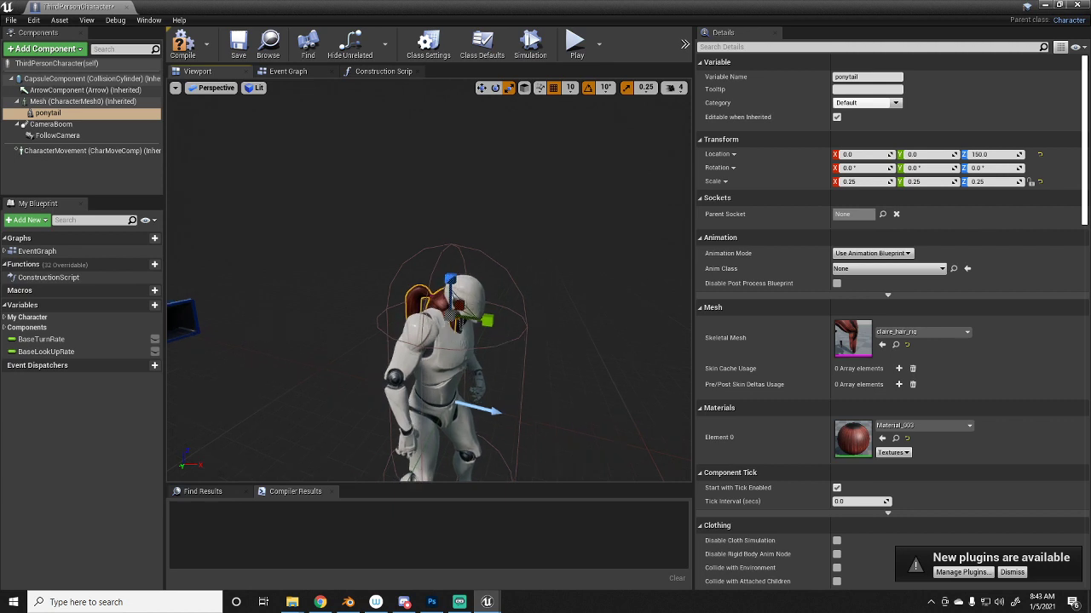
- Enable Pause Anims on the character's Mesh component so the body holds still for hair placement
key(w)
mouse_move(540, 326)
right_down()
mouse_move(540, 363)
mouse_move(550, 341)
right_up()
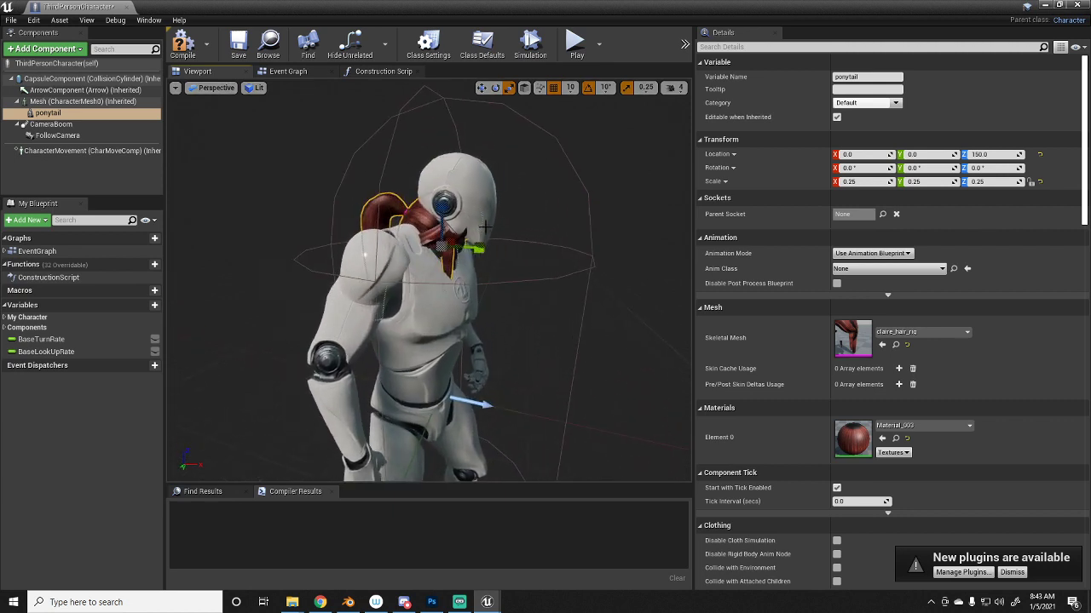
right_drag(484, 226, 493, 196)
click(495, 184)
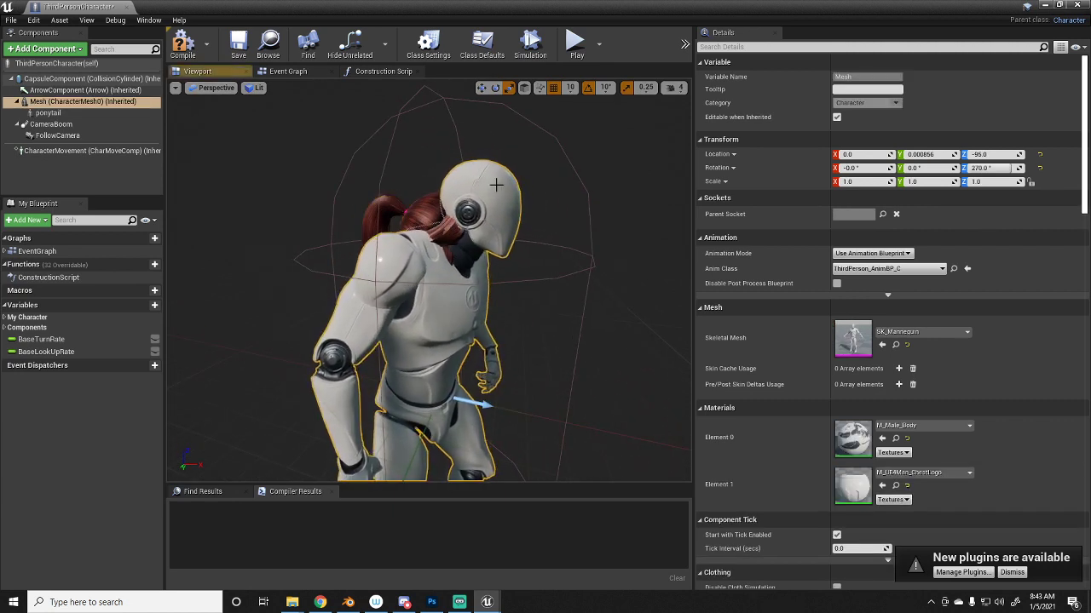
click(832, 46)
text(pau)
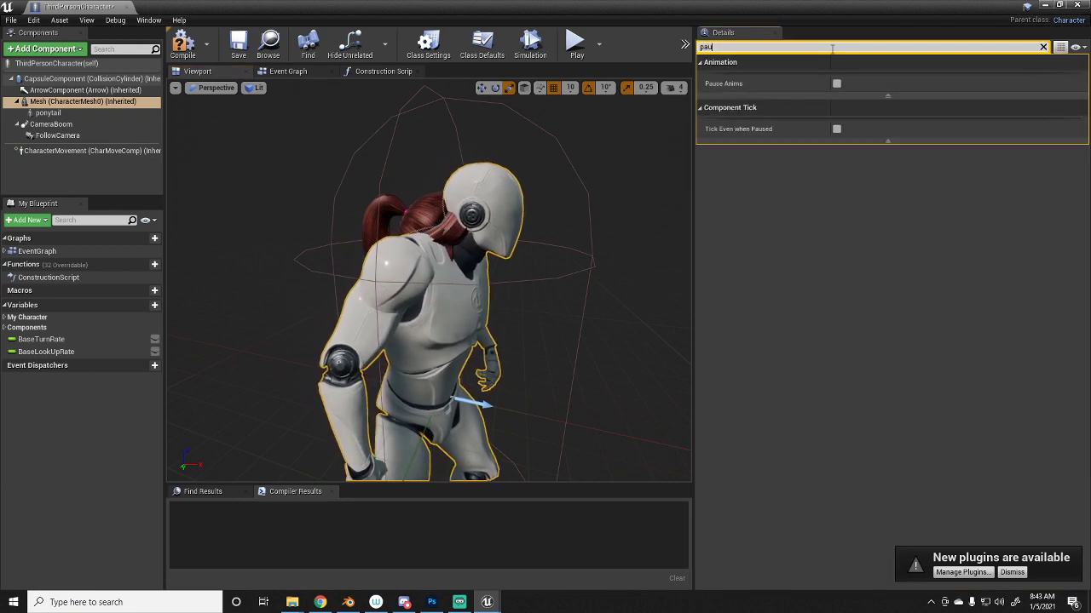
click(835, 86)
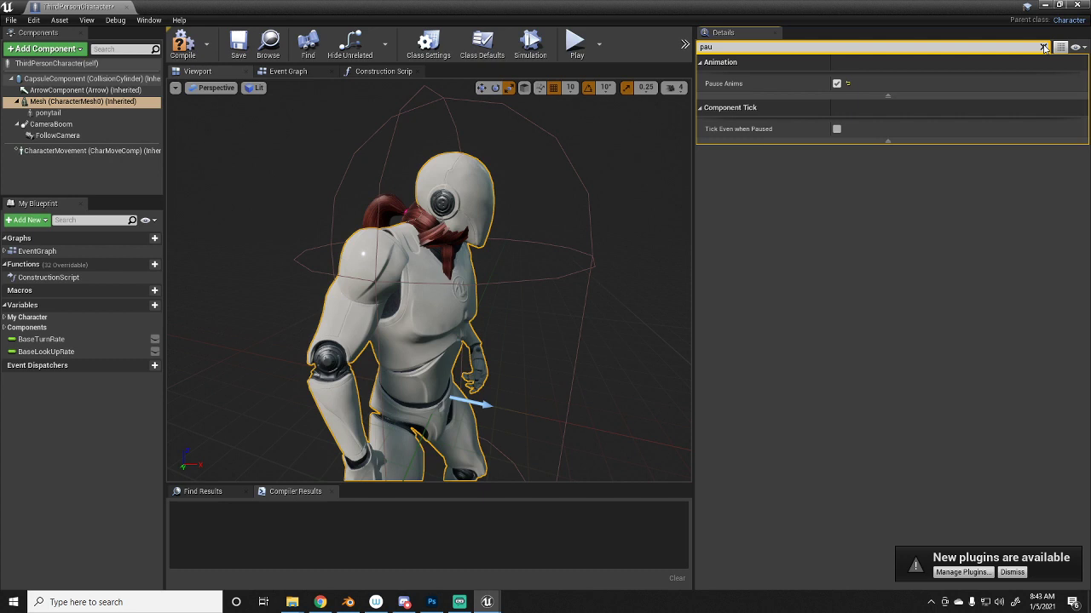
- Set the ponytail component's parent socket to headSocket
click(441, 233)
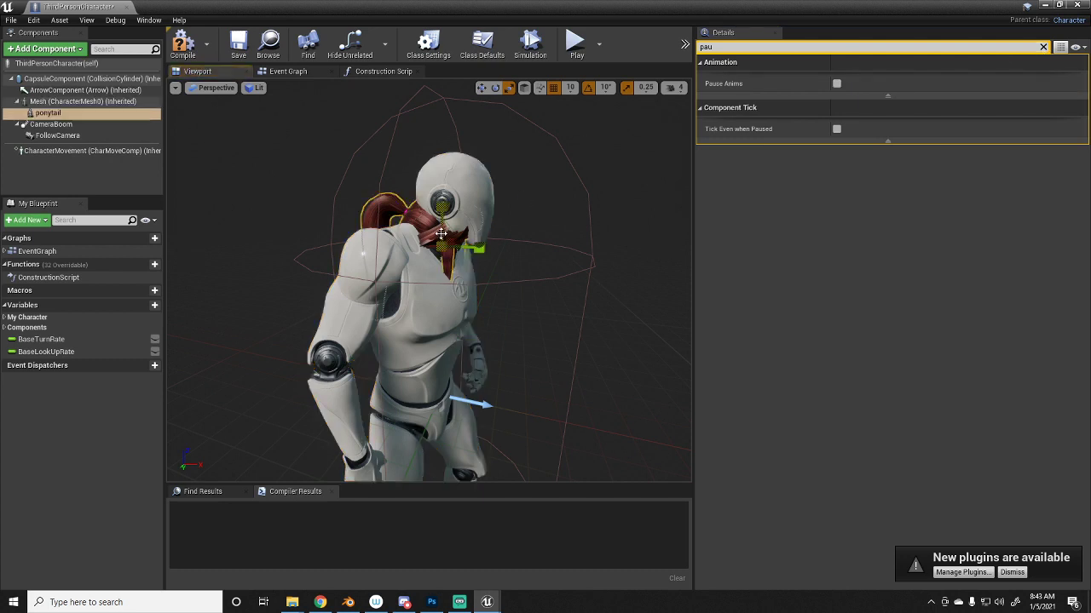
click(1043, 47)
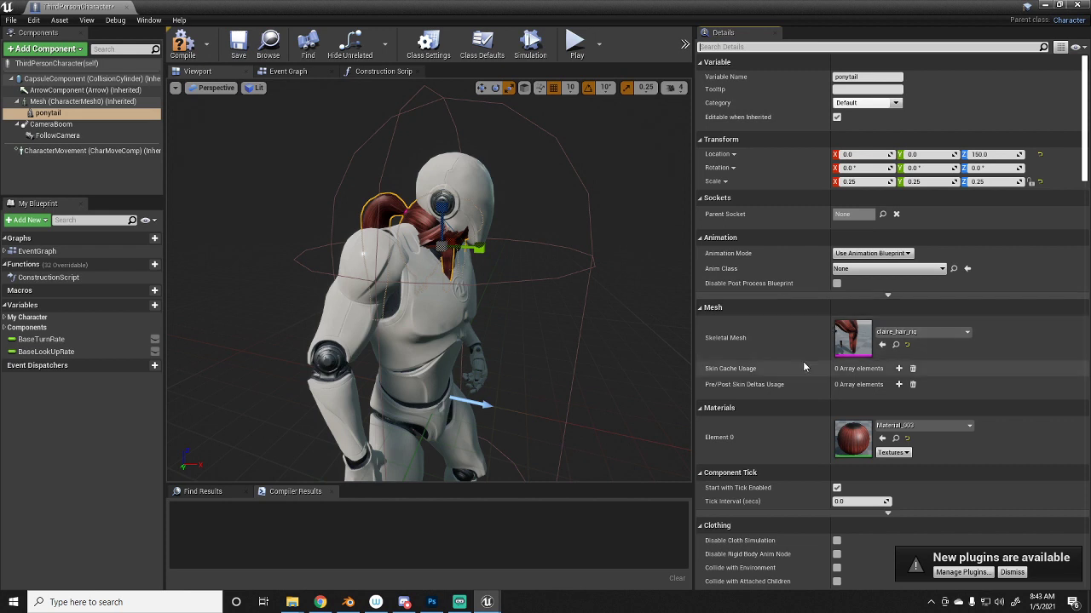
click(882, 215)
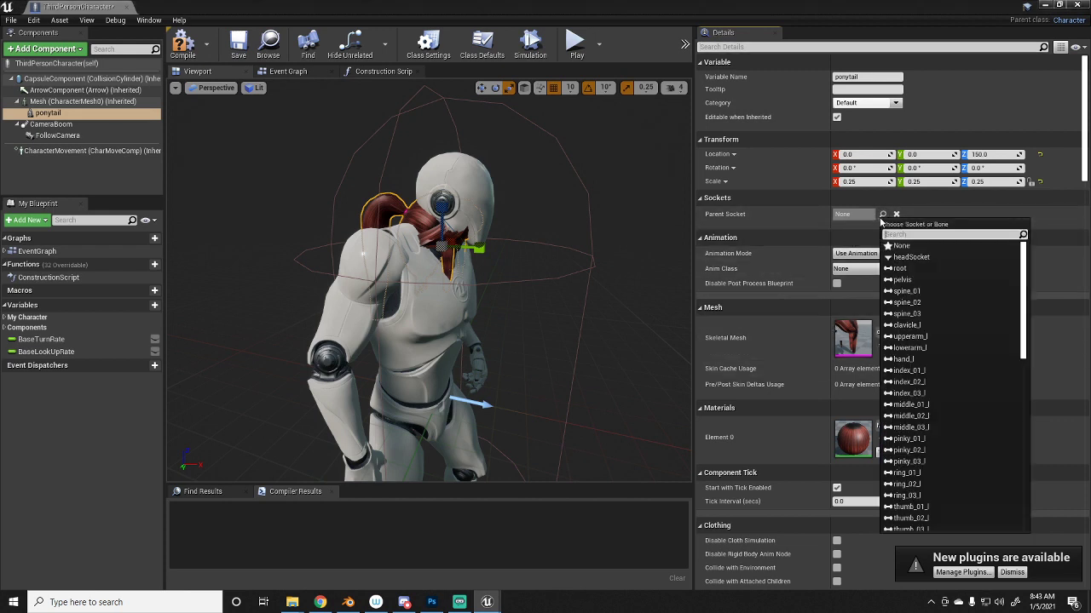
click(927, 258)
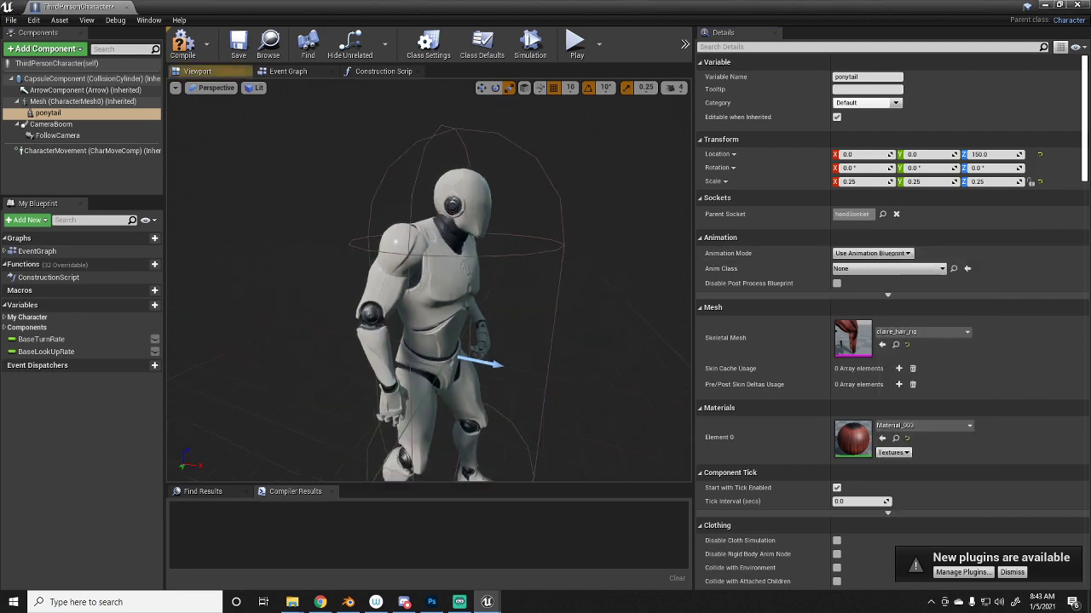
- Zero the ponytail's location on the socket and rotate it upright, facing forward, to about X 126.05°, Y -90° and Z -126.05°
right_drag(430, 281, 316, 286)
key(e)
drag(282, 349, 503, 328)
key(w)
key(w)
right_drag(520, 327, 546, 332)
key(a)
key(d)
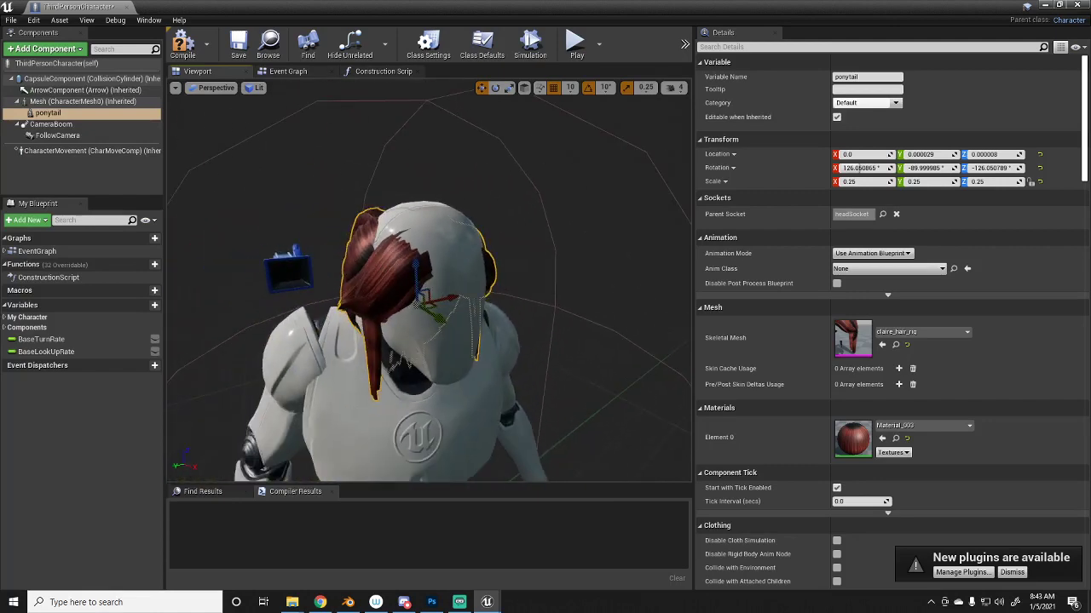
- Fit the hair onto the mannequin's head by moving the ponytail component to about X 4.45 and Y 0.38
drag(418, 263, 416, 245)
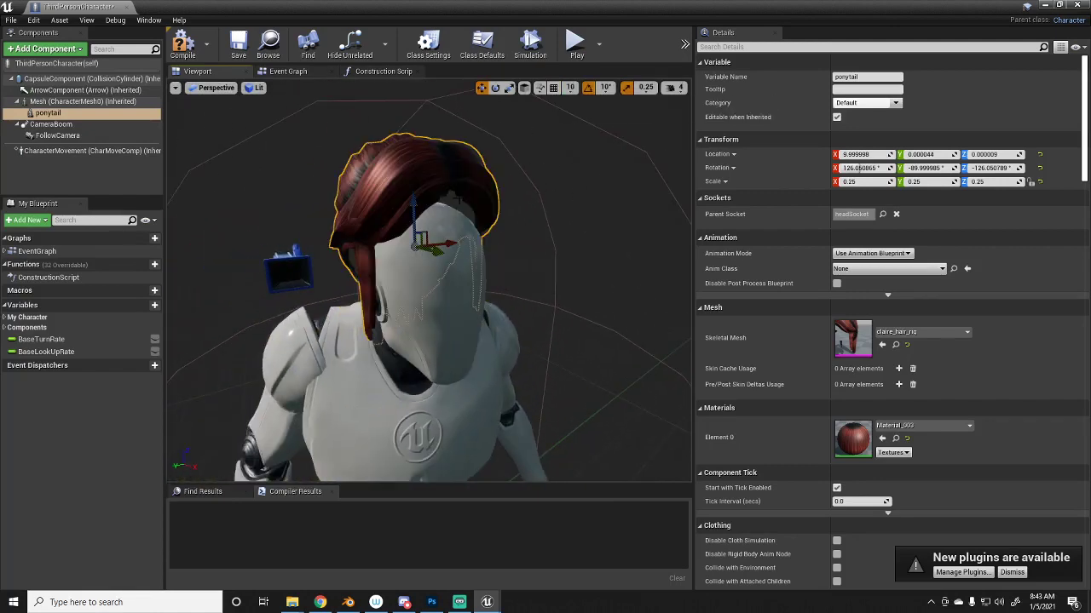
drag(412, 207, 418, 243)
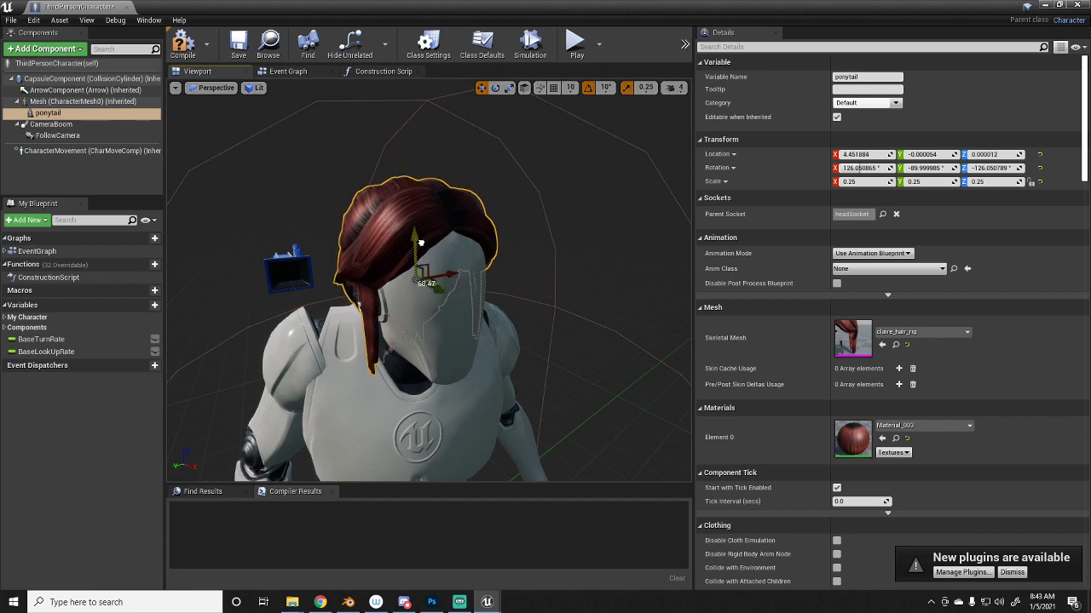
key(w)
right_drag(419, 243, 302, 247)
key(s)
key(w)
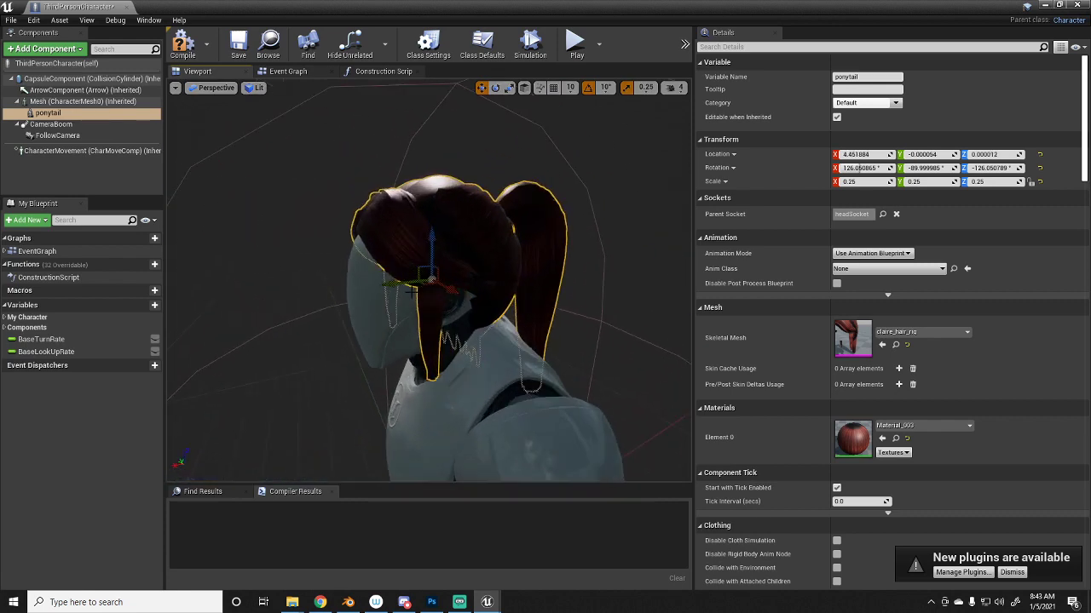
drag(407, 282, 401, 282)
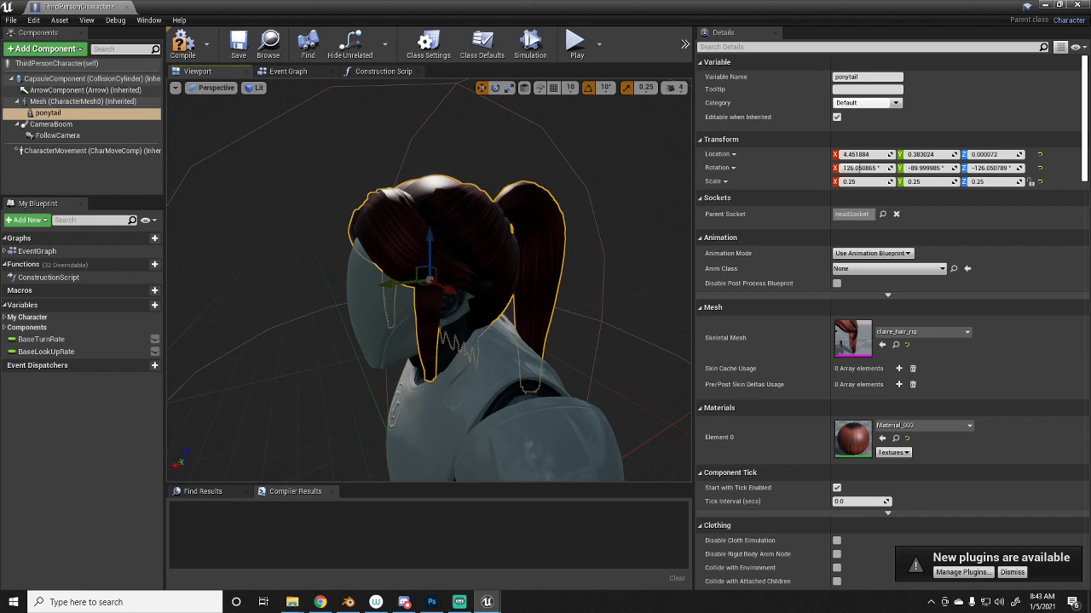
- Check the ponytail's fit from behind the character and compile the blueprint
key(d)
right_drag(464, 224, 328, 224)
key(w)
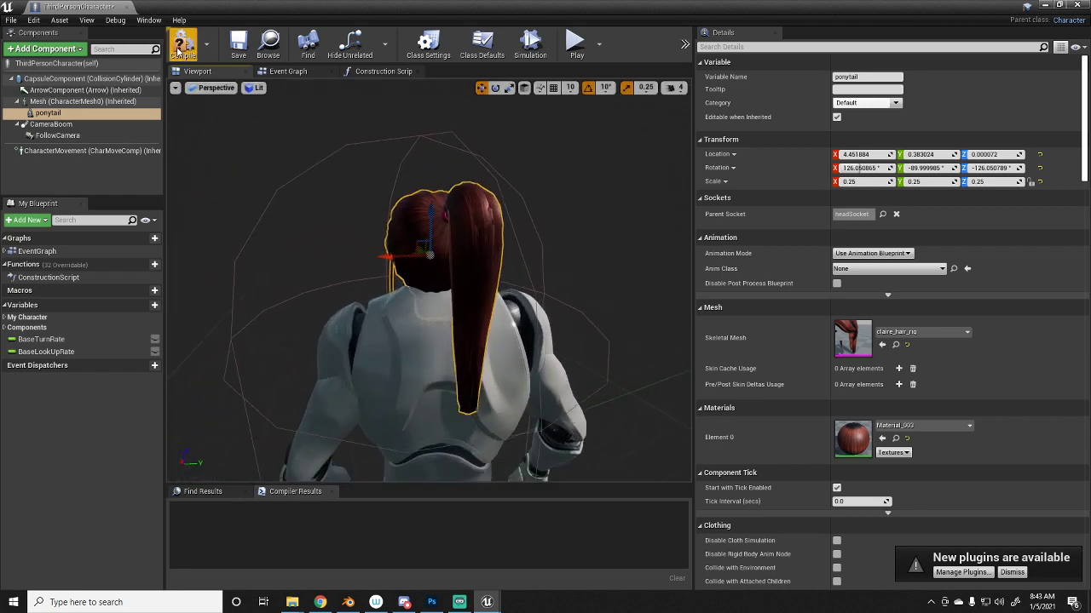
click(181, 48)
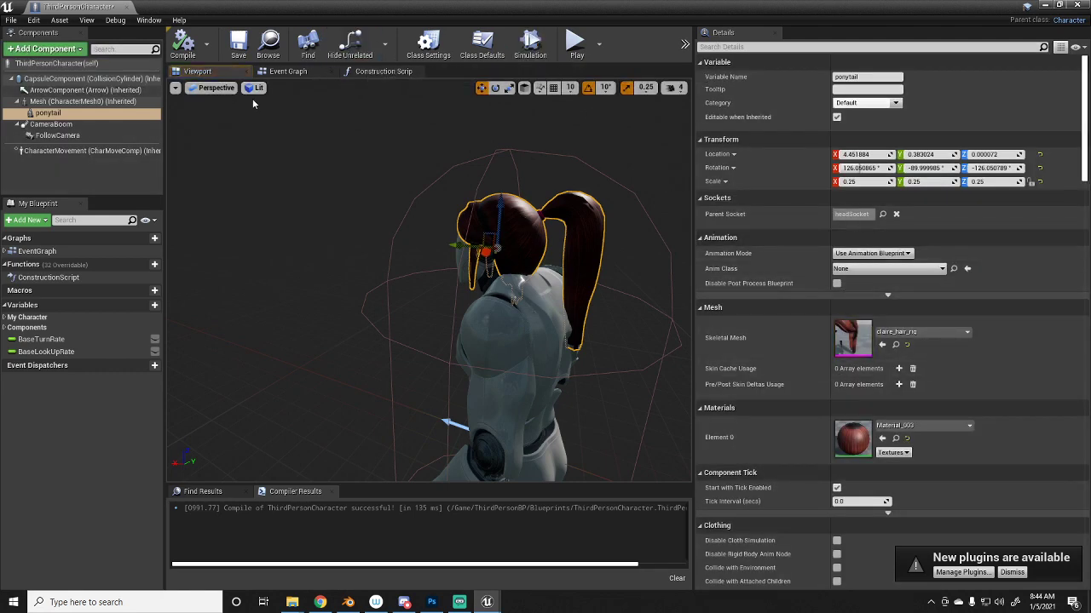
- Turn off Pause Anims on the character's Mesh component and recompile the blueprint
click(44, 113)
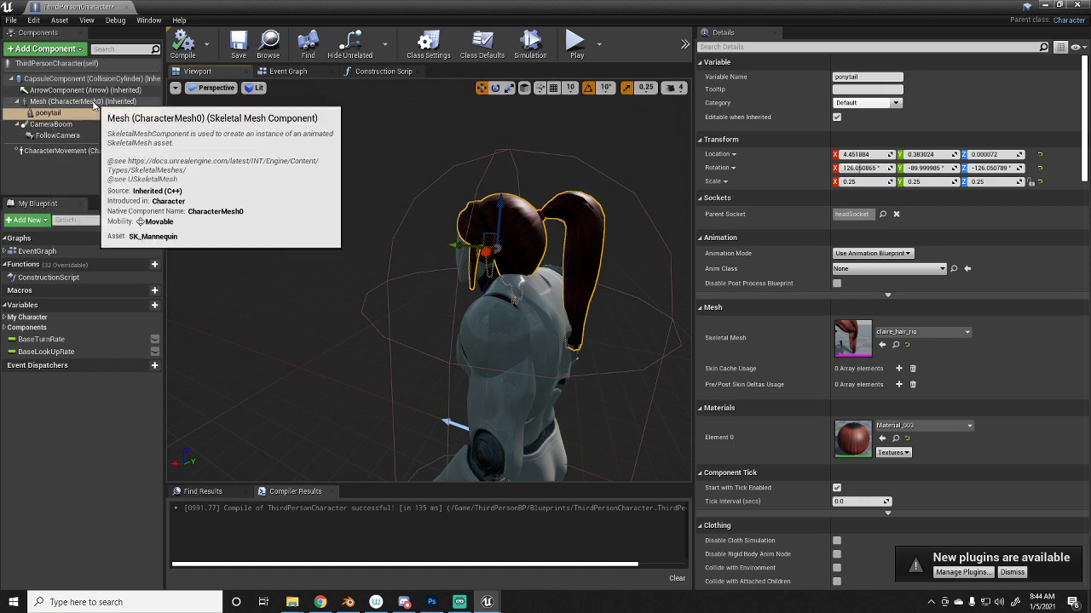
click(81, 102)
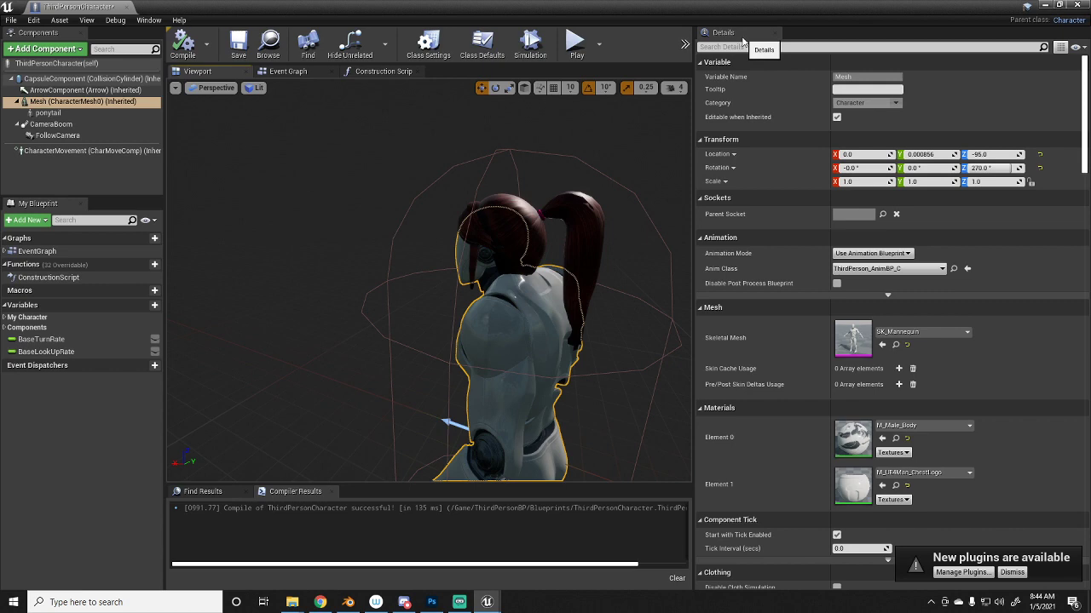
click(744, 47)
text(pau)
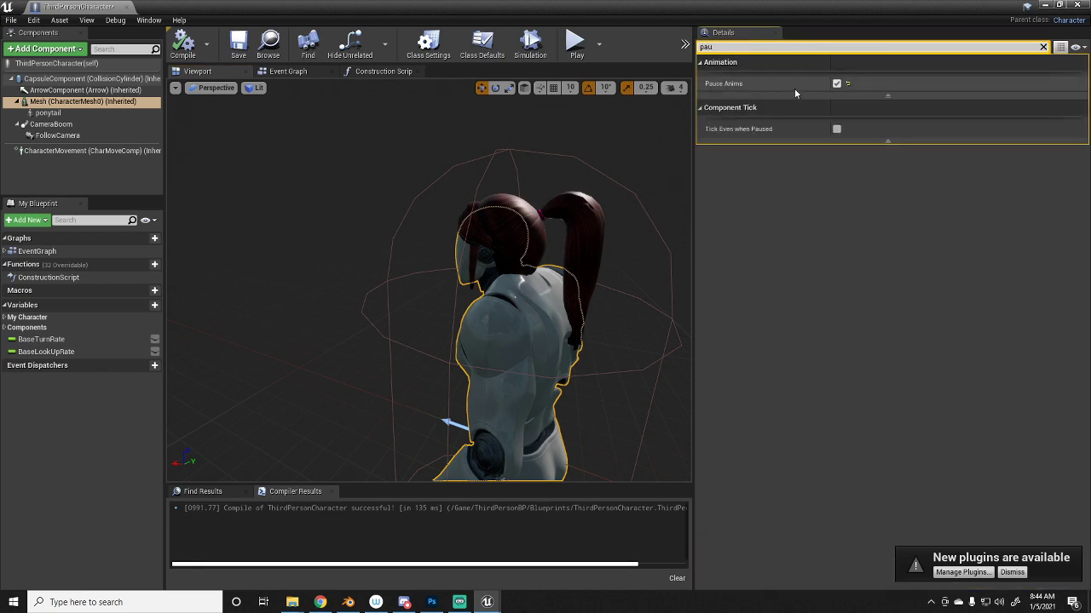
click(835, 86)
drag(378, 176, 409, 176)
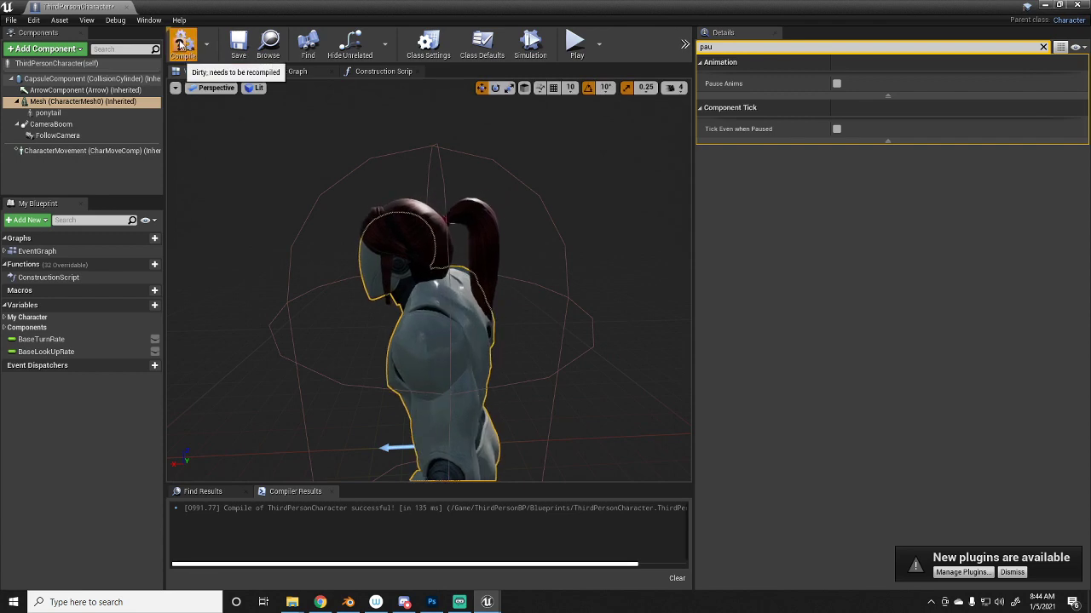
click(212, 191)
- Set the ponytail component's collision preset to Ragdoll
click(48, 112)
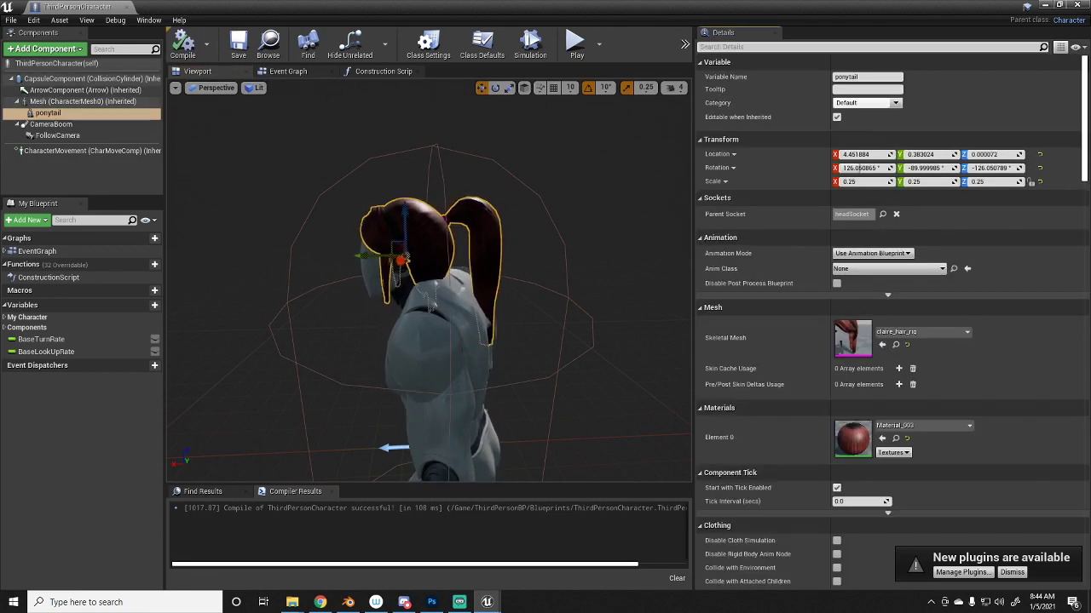
scroll(772, 331, down, 10)
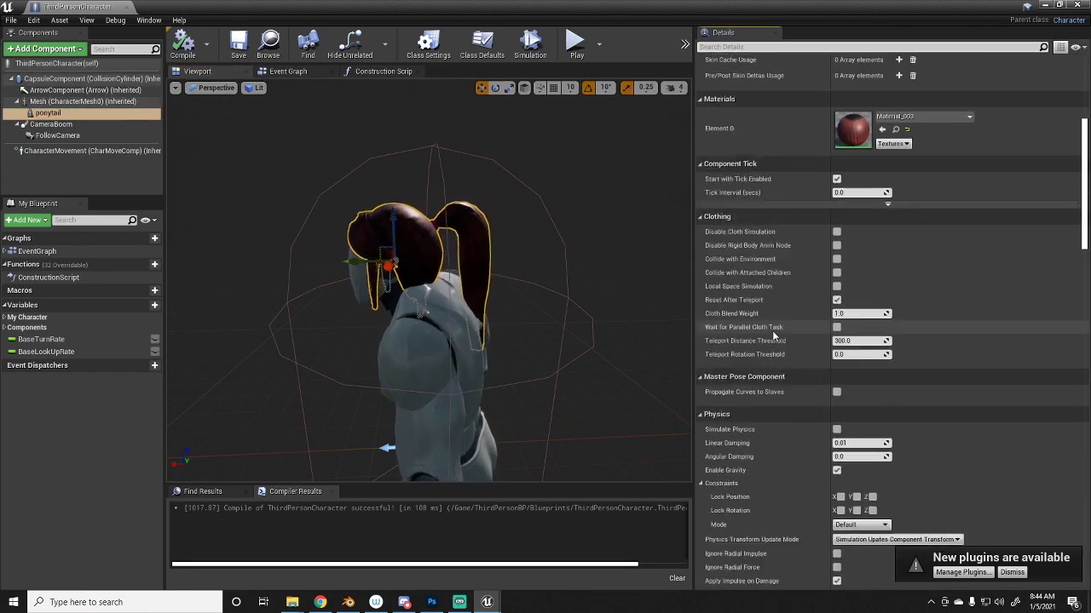
scroll(773, 335, down, 5)
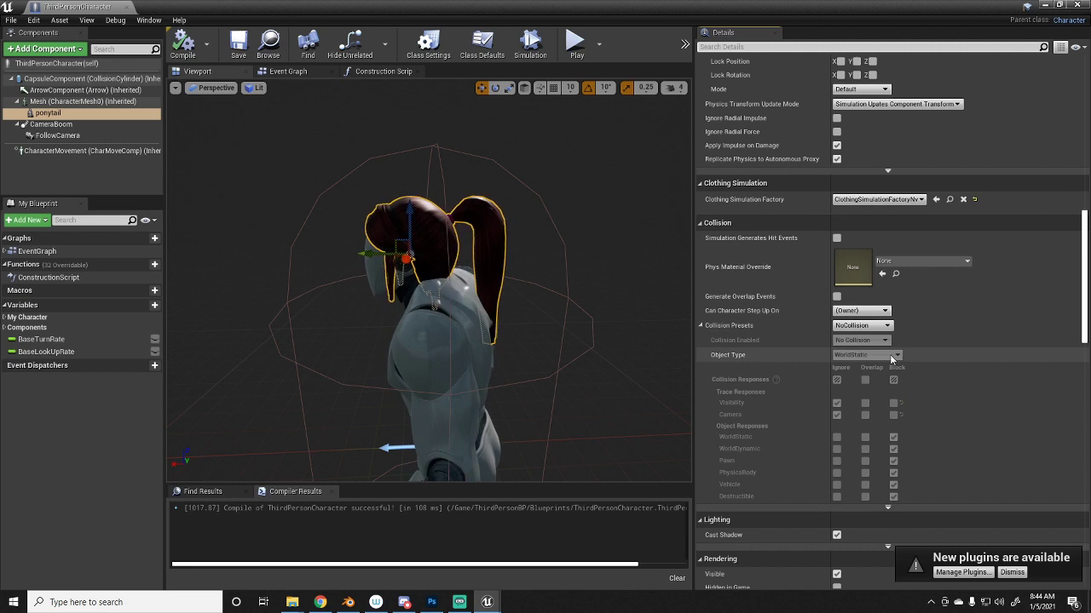
click(869, 329)
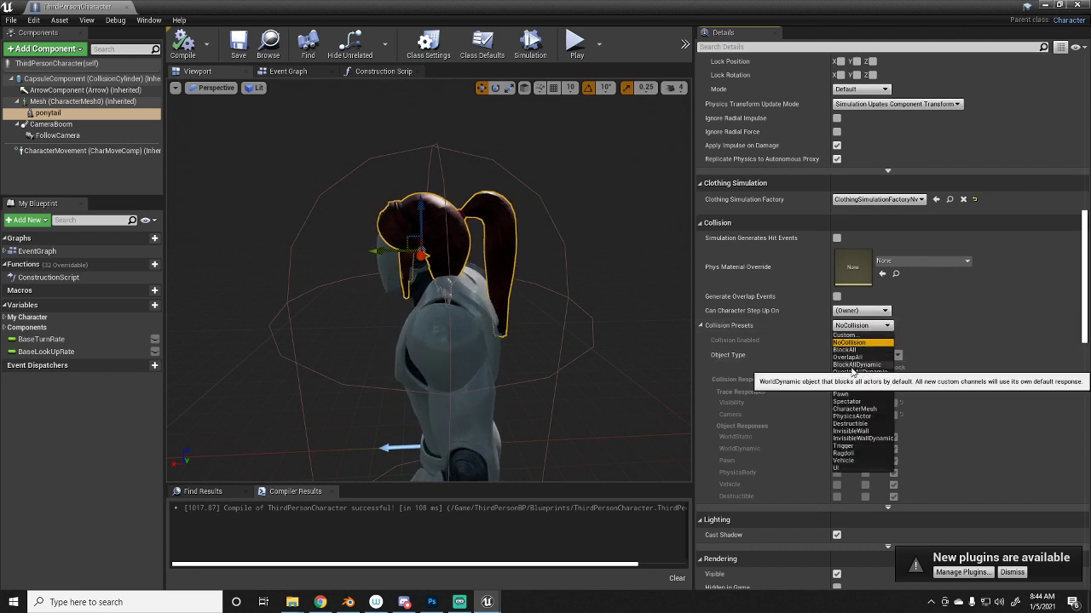
click(843, 454)
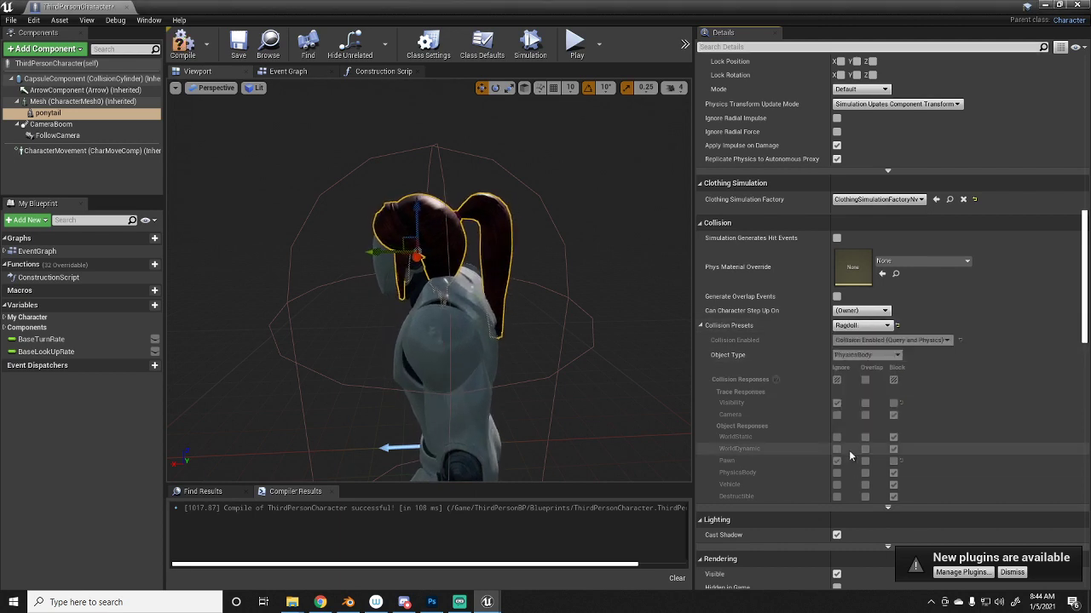
- Switch to the claire_hair_rig physics asset and show all bones in its skeleton tree
click(536, 52)
click(535, 51)
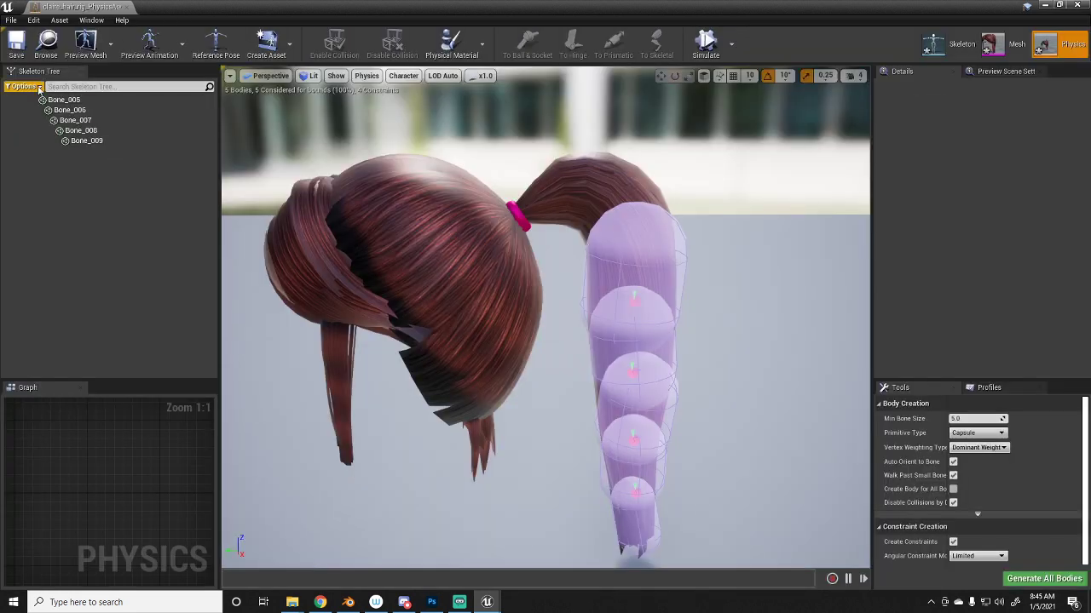
click(23, 86)
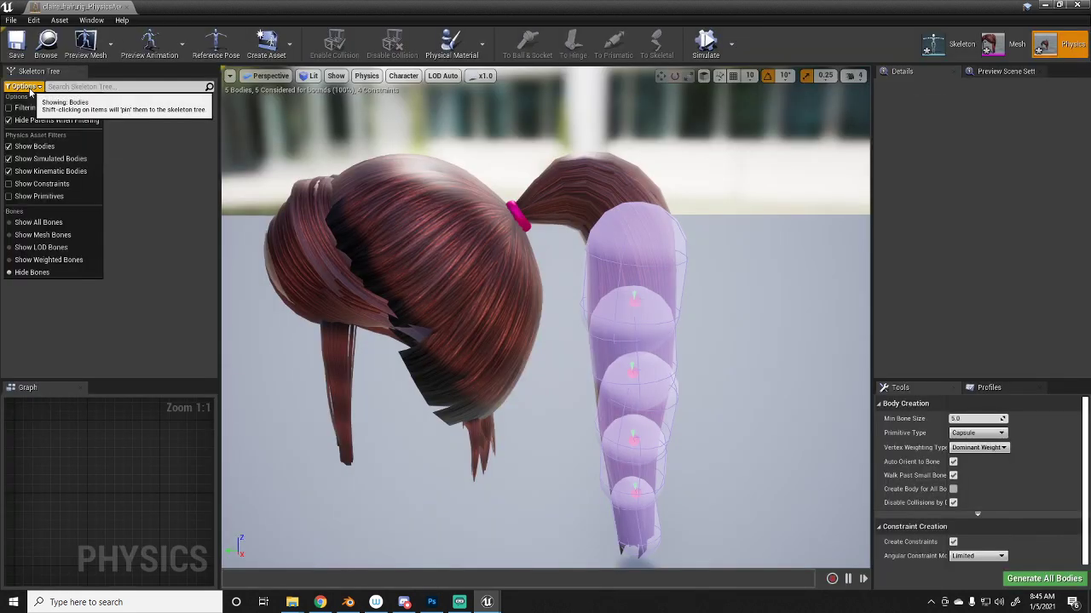
click(49, 199)
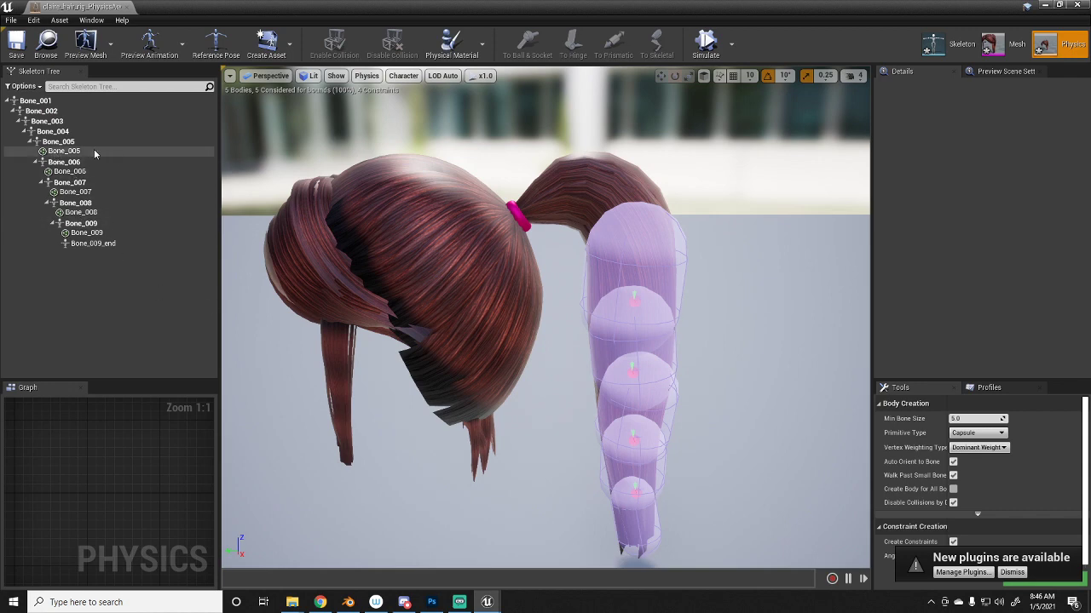
- Add a physics body to Bone_004 and move its capsule over the ponytail's upper bend beside the hair tie
click(63, 142)
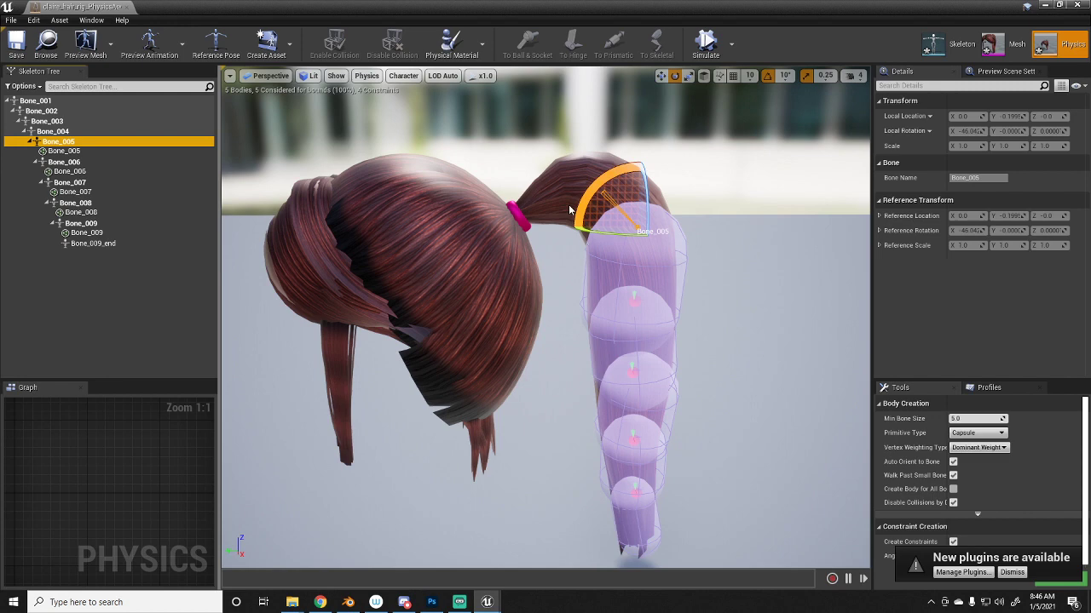
click(56, 132)
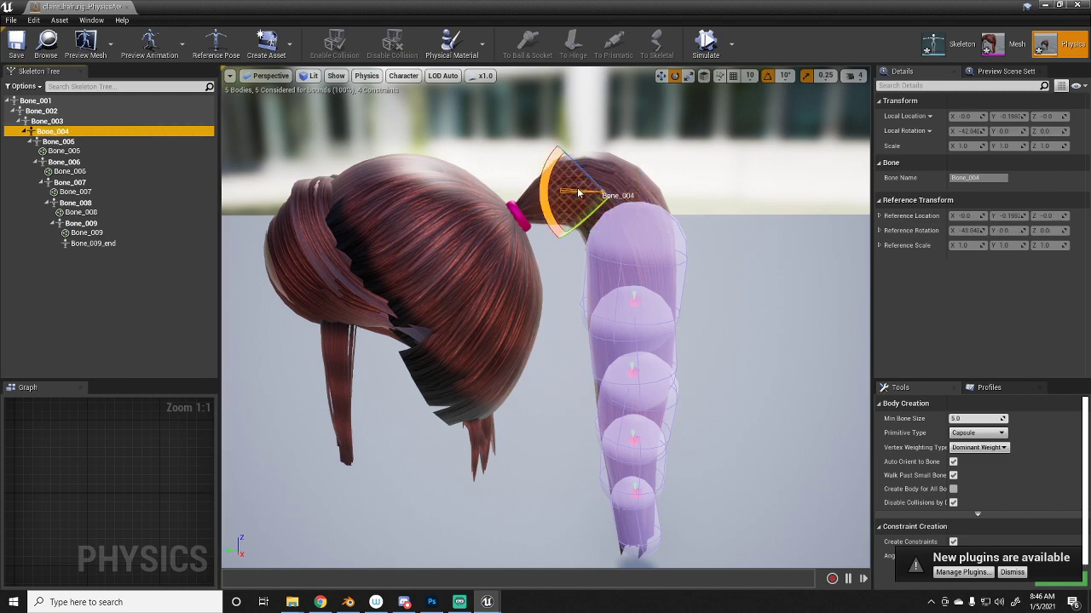
right_click(71, 135)
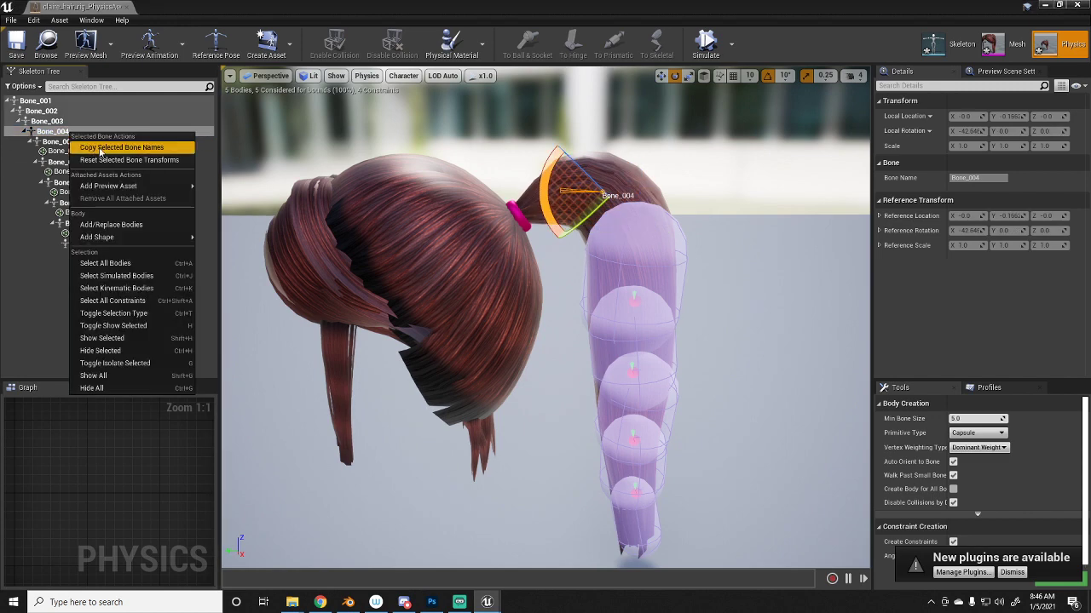
click(111, 225)
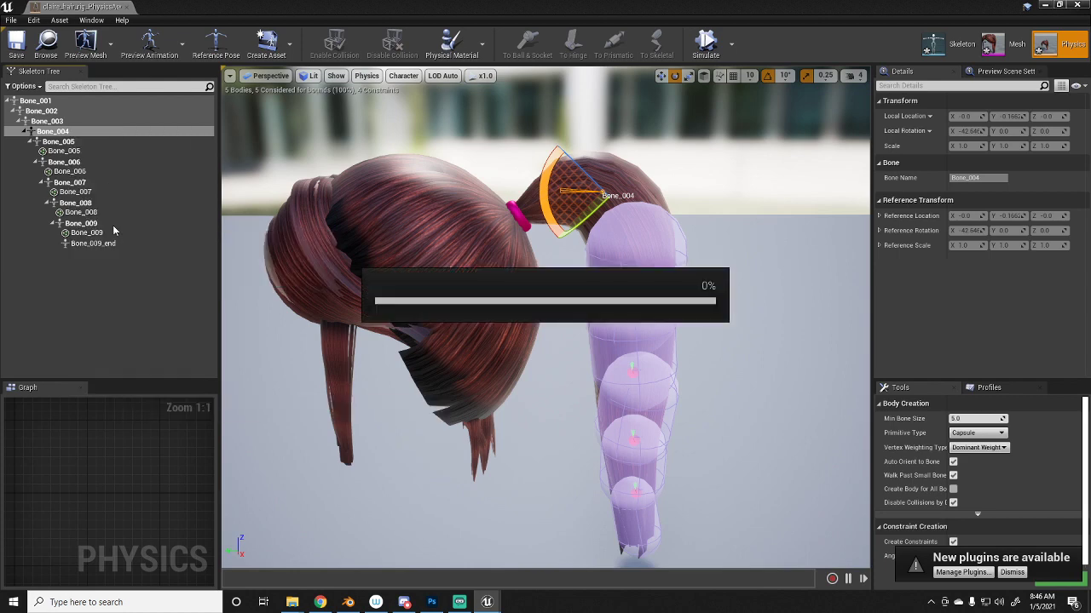
drag(566, 195, 569, 163)
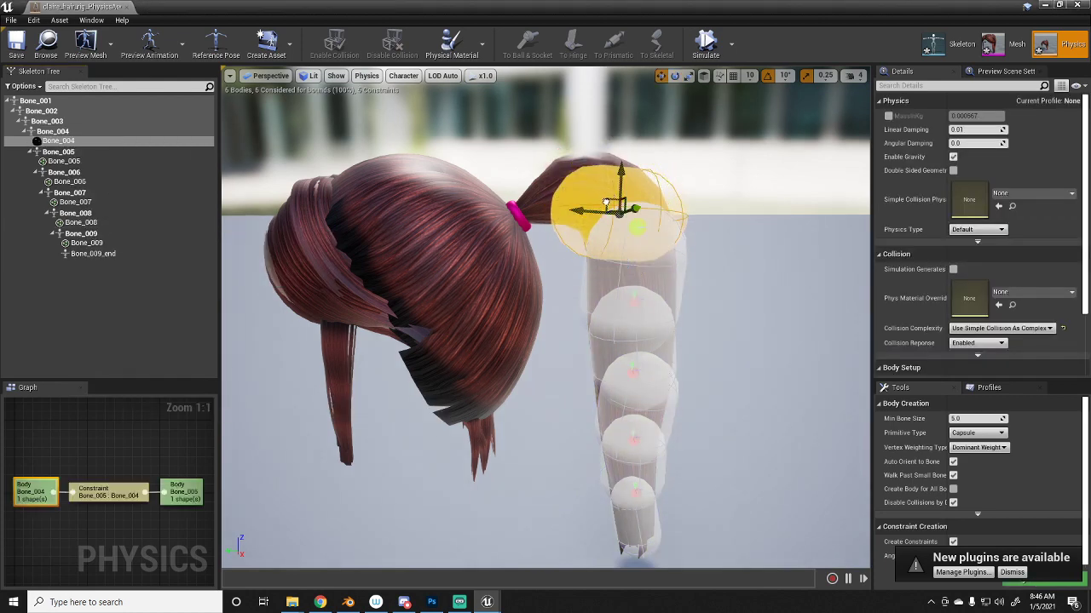
drag(606, 203, 561, 173)
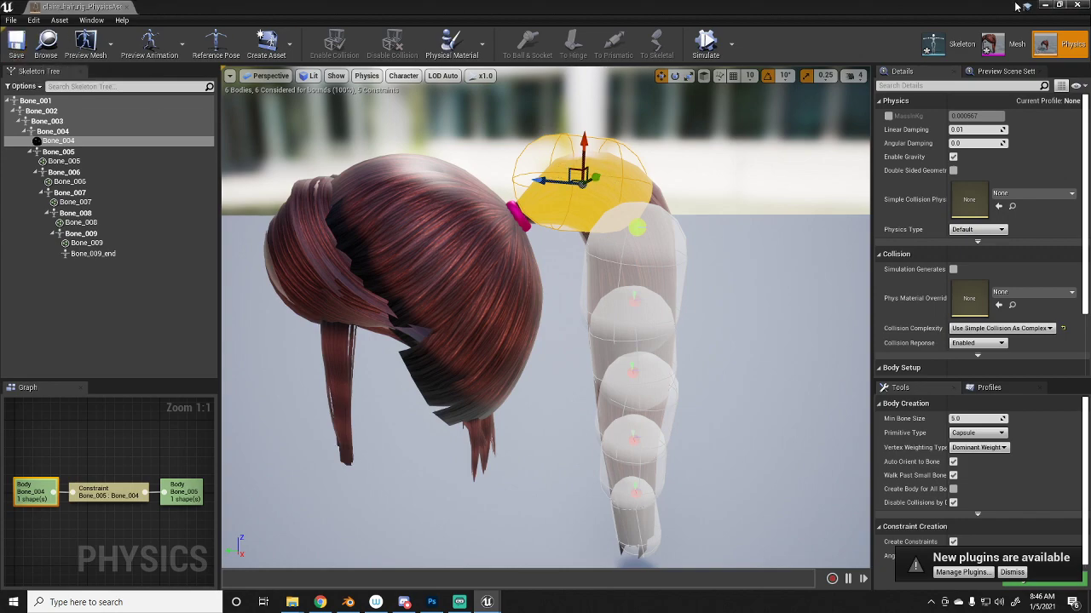
- Return to the ThirdPersonCharacter blueprint and view the character with its ponytail in the viewport
click(1054, 6)
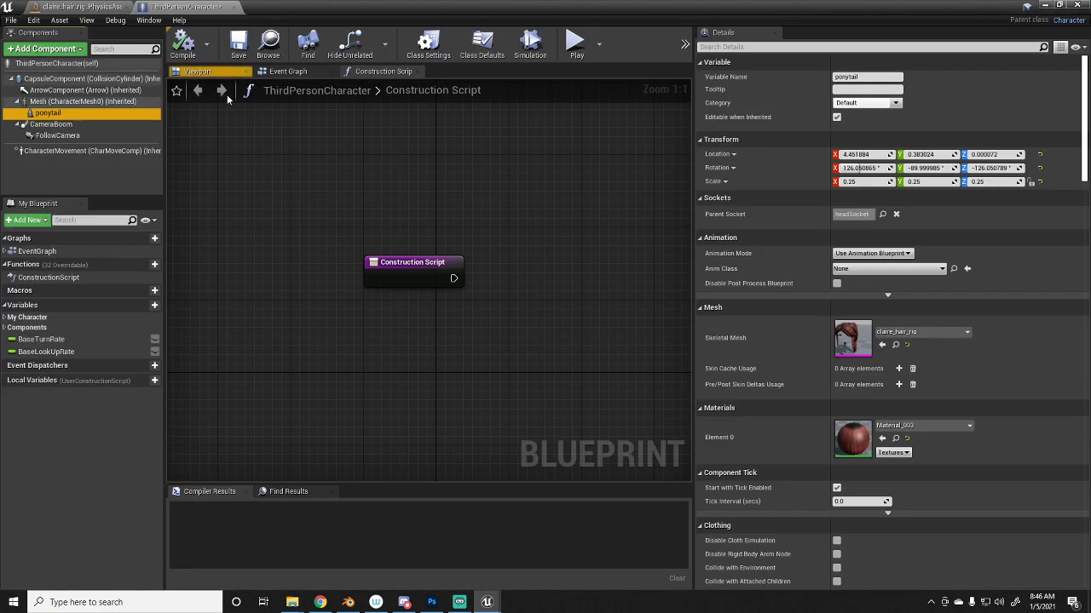
click(211, 73)
right_drag(443, 255, 375, 256)
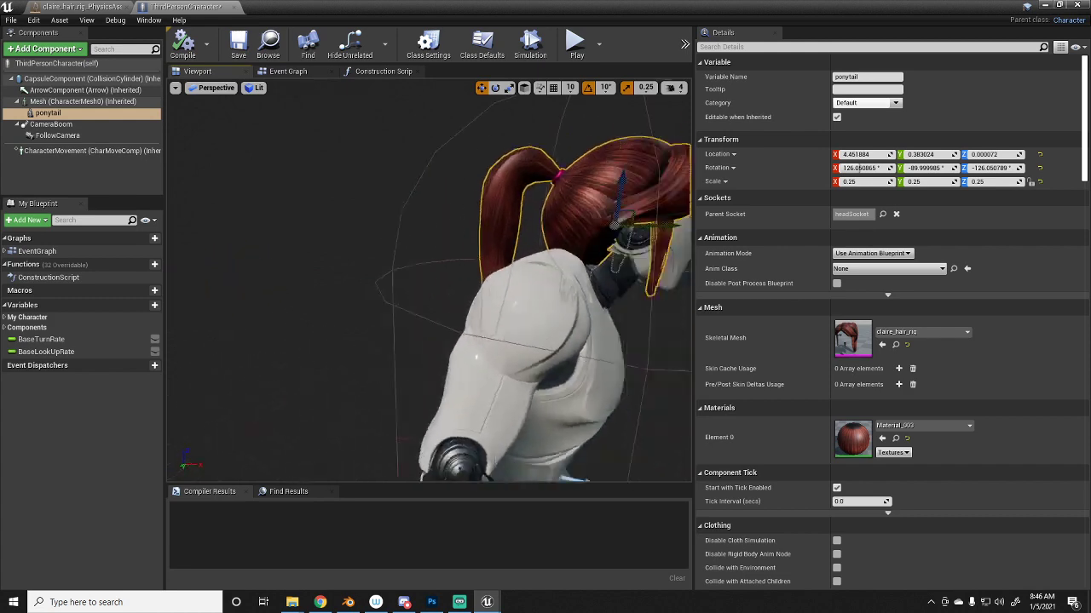
- Simulate the blueprint's components, examine how the ponytail moves from the character's side, and end the simulation
click(531, 50)
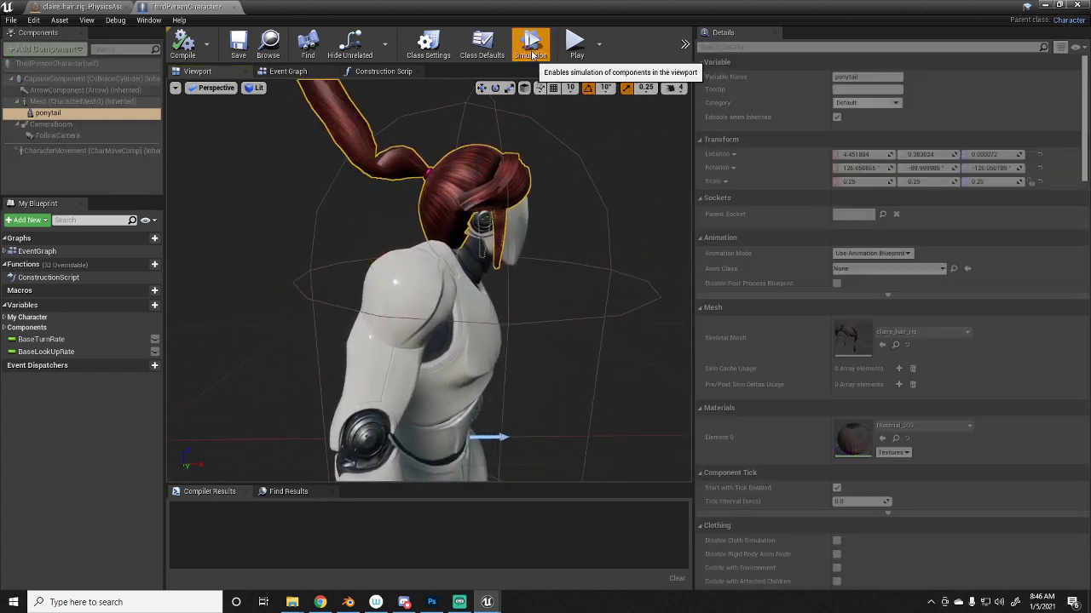
key(s)
right_drag(513, 140, 511, 123)
key(w)
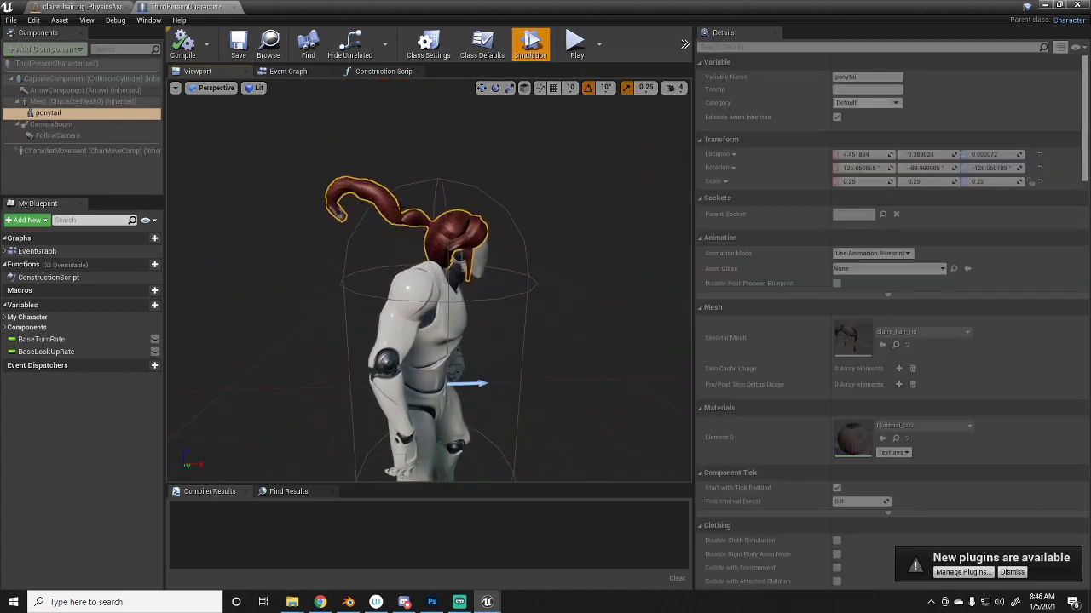
click(540, 290)
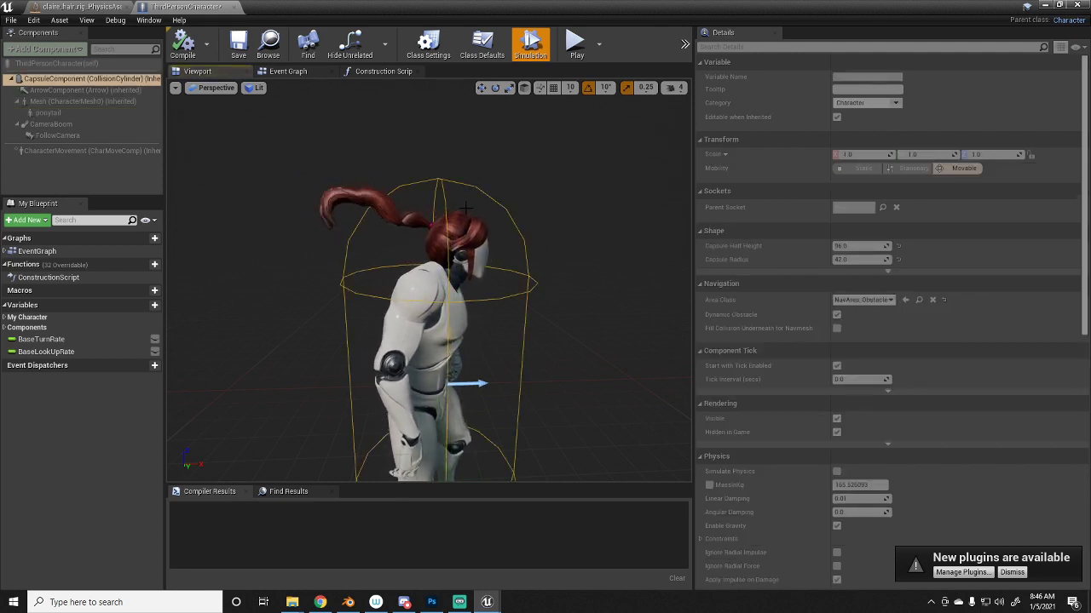
click(530, 43)
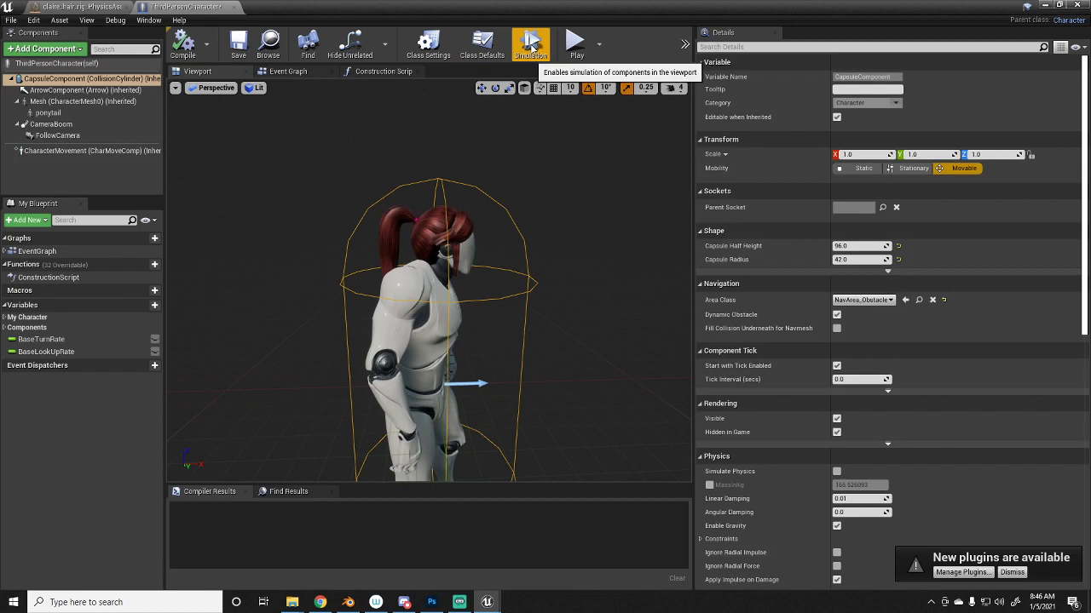
- Set the capsule component's collision preset to IgnoreOnlyPawn
scroll(823, 317, down, 10)
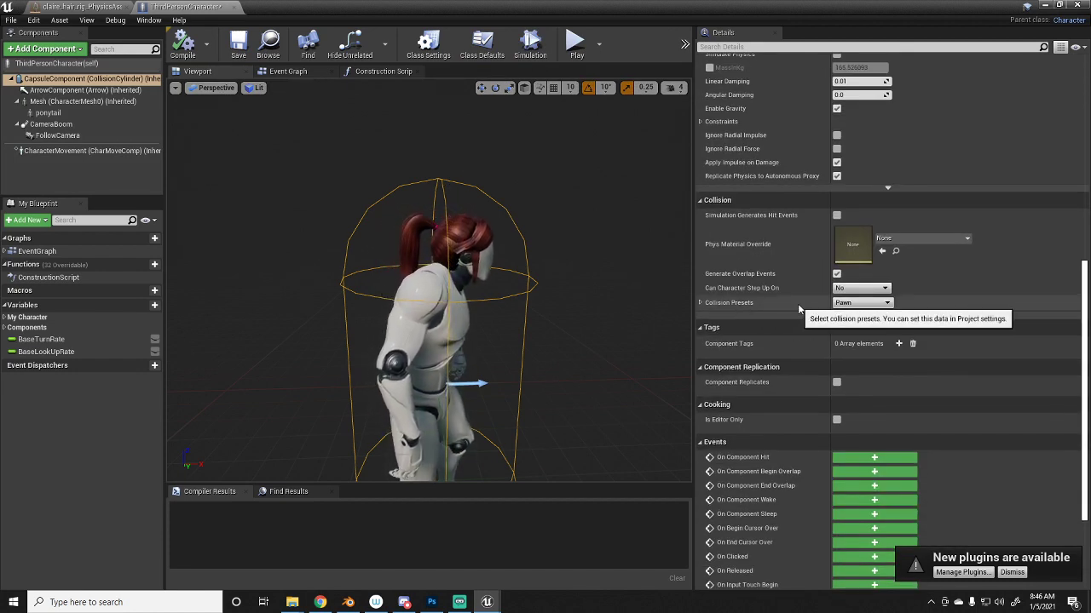
click(700, 302)
click(862, 302)
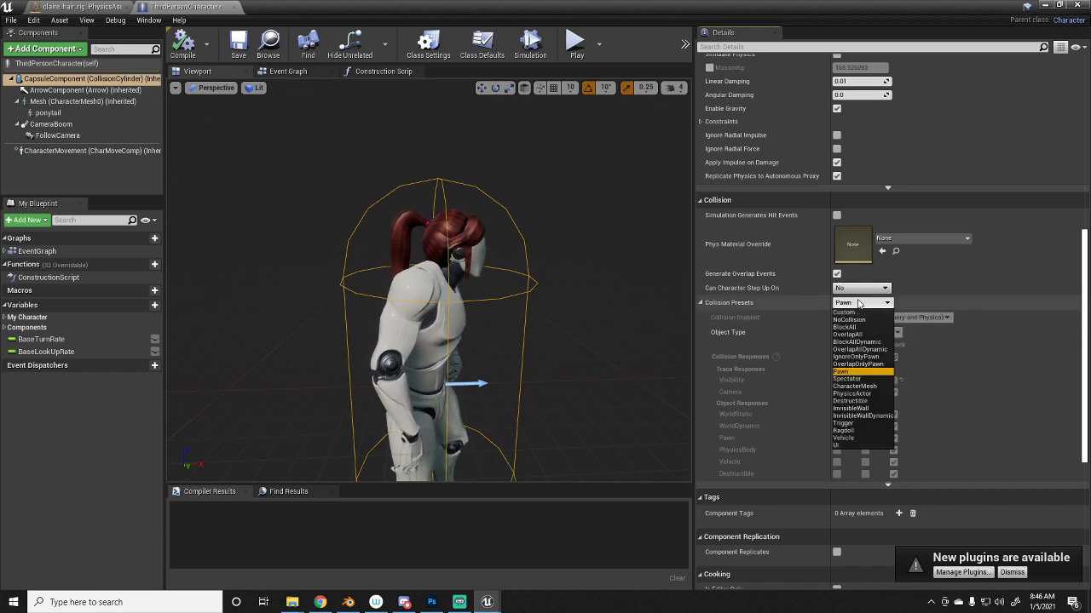
click(856, 361)
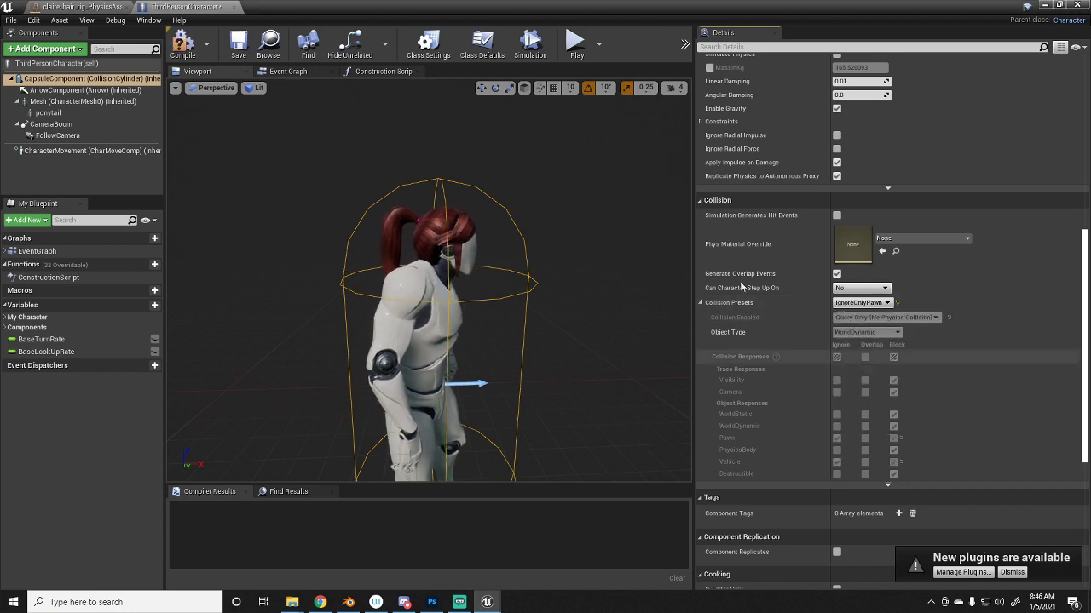
- Run the component simulation with the new capsule collision, examine the ponytail from behind, and stop the simulation
click(531, 44)
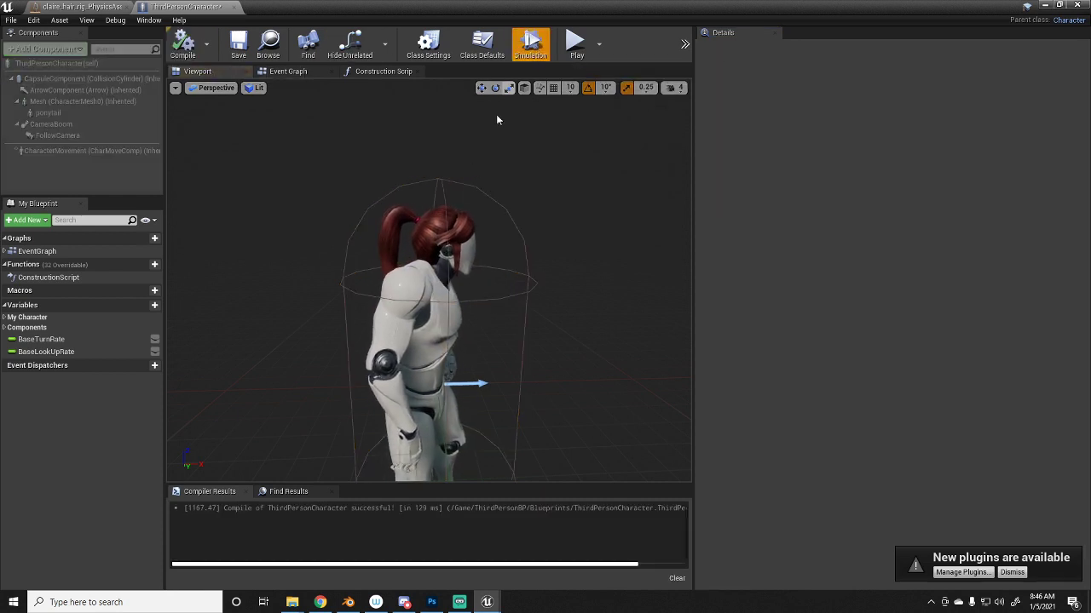
right_drag(497, 116, 545, 154)
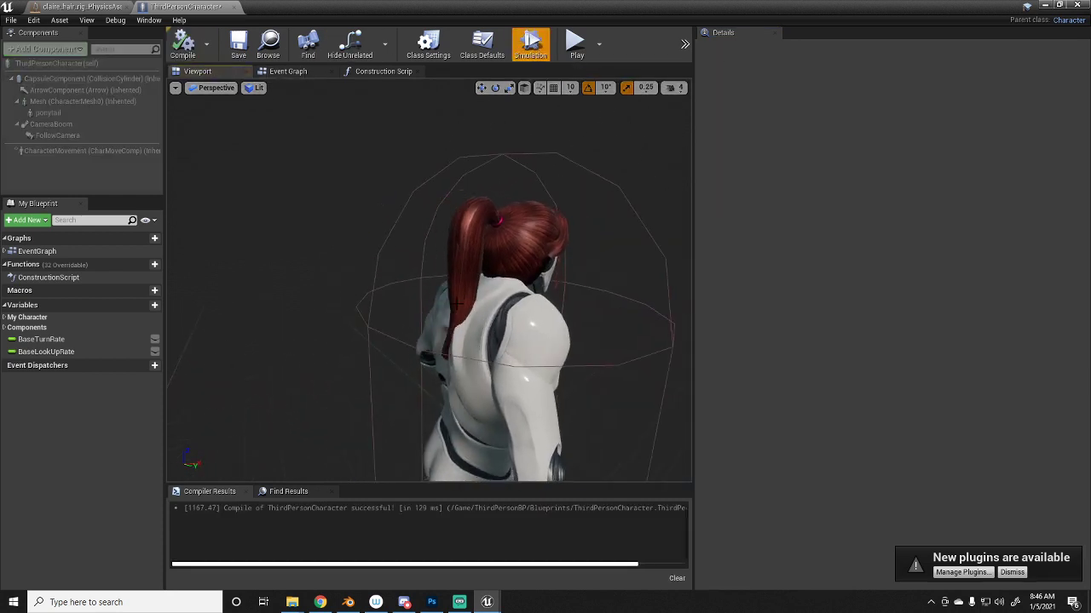
click(530, 46)
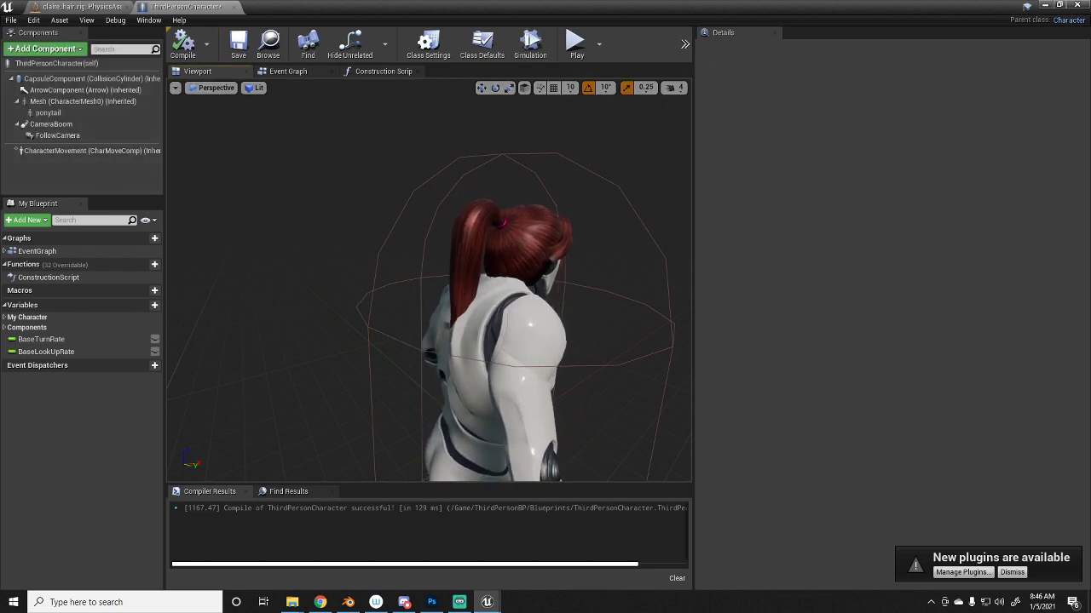
- Set the inherited character mesh's collision preset to Custom
click(83, 101)
scroll(823, 304, down, 5)
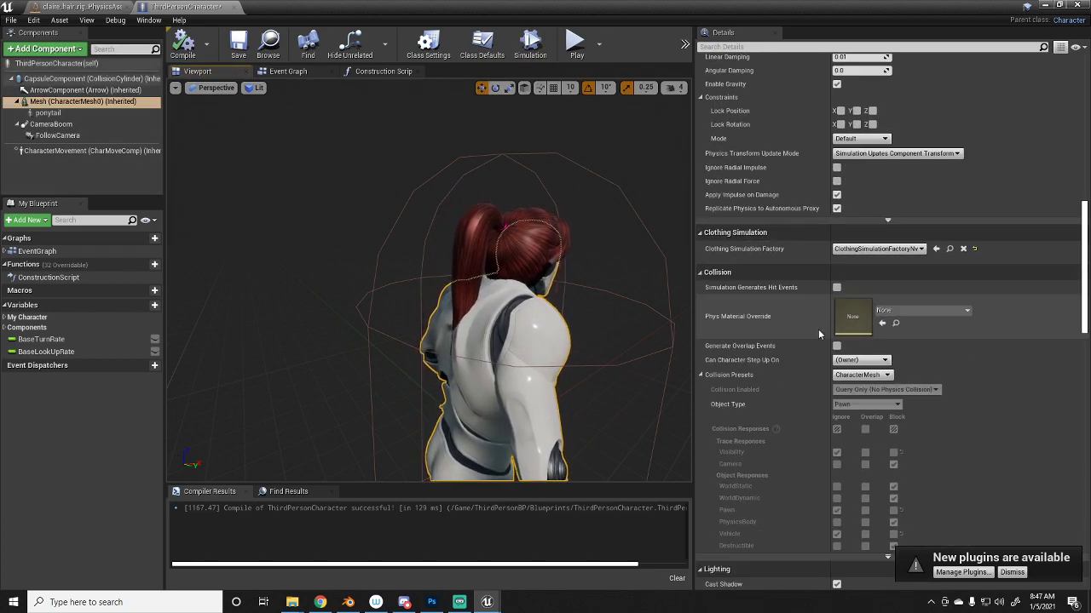
scroll(818, 332, down, 2)
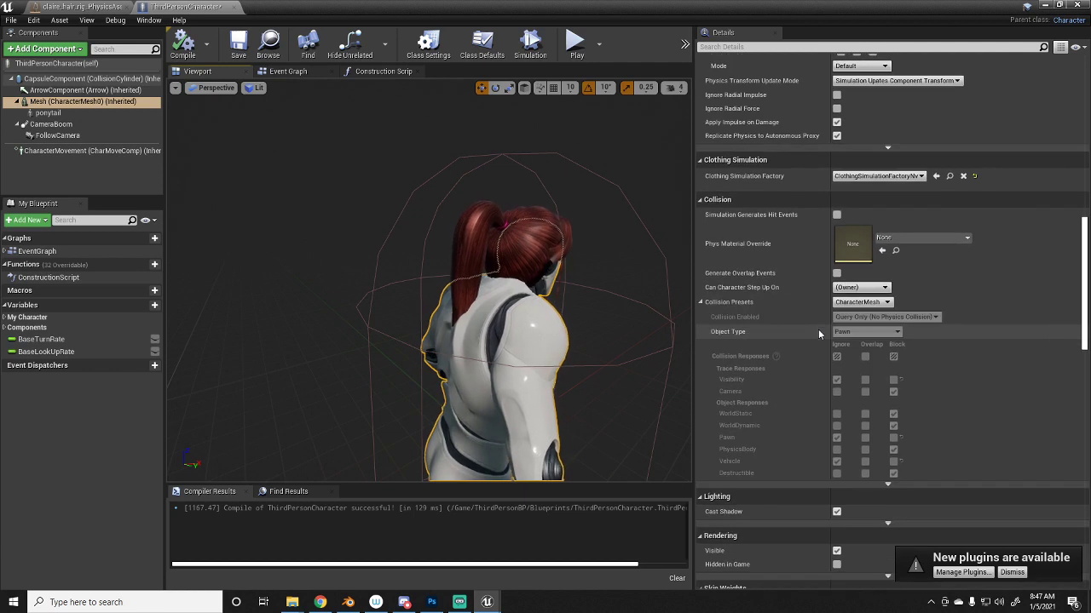
click(871, 308)
click(870, 307)
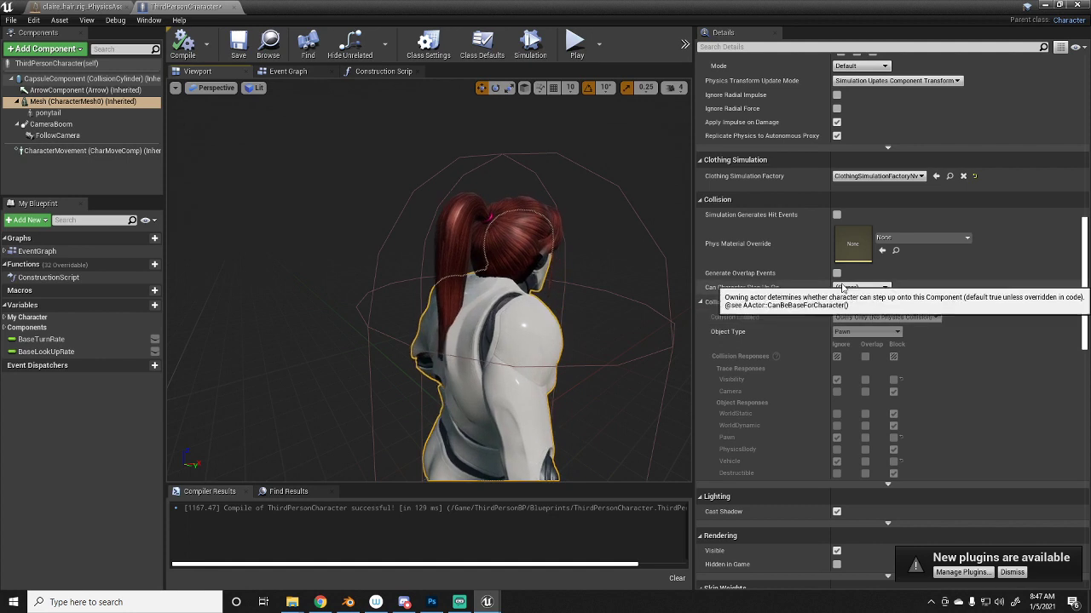
click(858, 302)
click(851, 313)
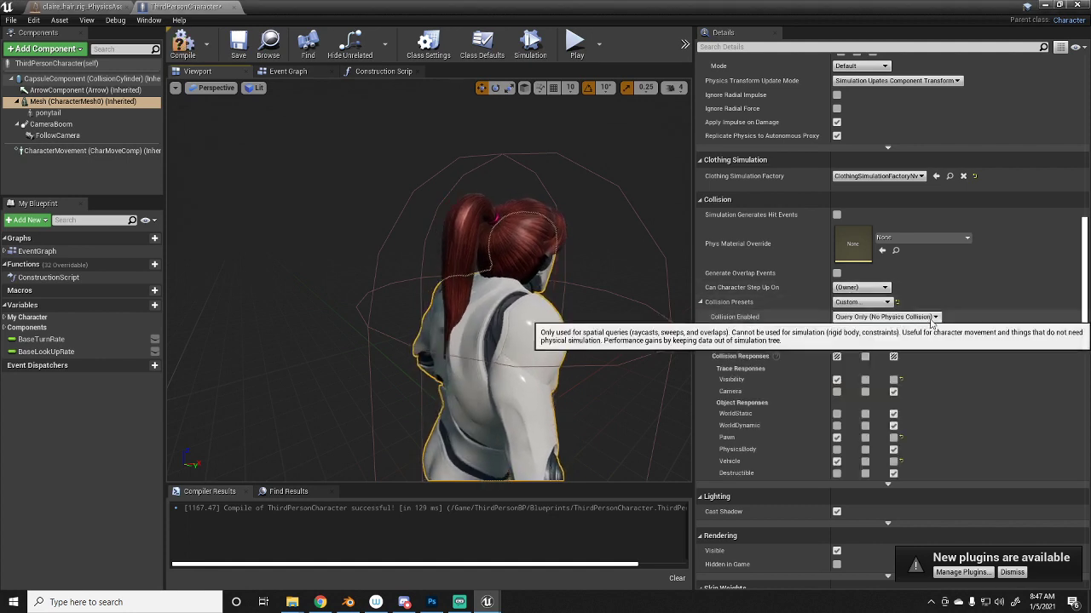
- Try the character mesh with Collision Enabled set to Physics Only (No Query Collision) in a brief simulation
click(859, 321)
click(860, 341)
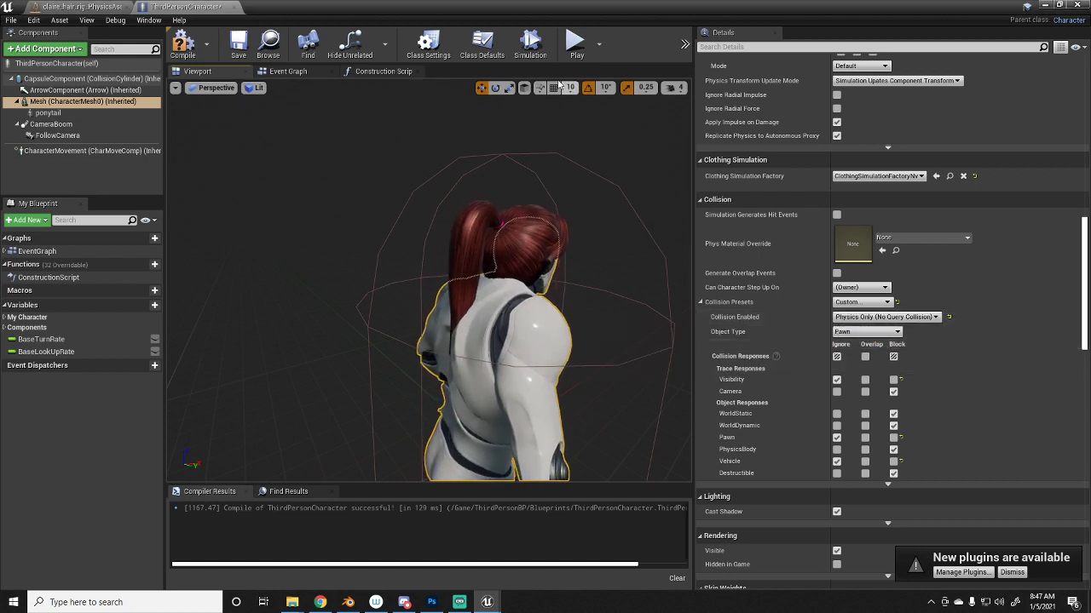
click(531, 47)
click(531, 49)
click(523, 317)
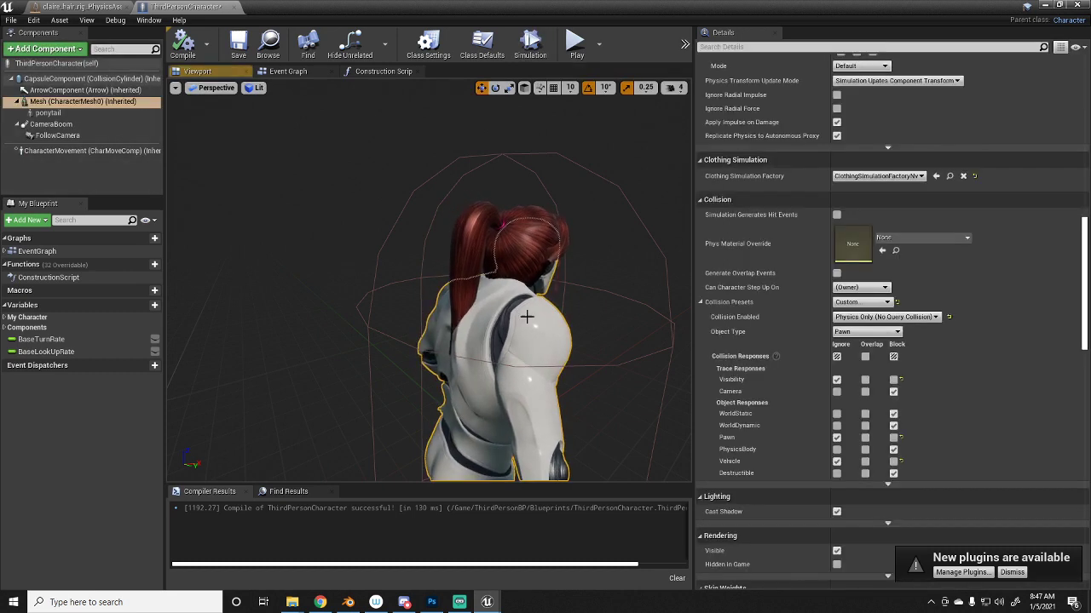
- Set the character mesh's Collision Enabled option to Collision Enabled (Query and Physics), and compile and simulate the blueprint
click(929, 318)
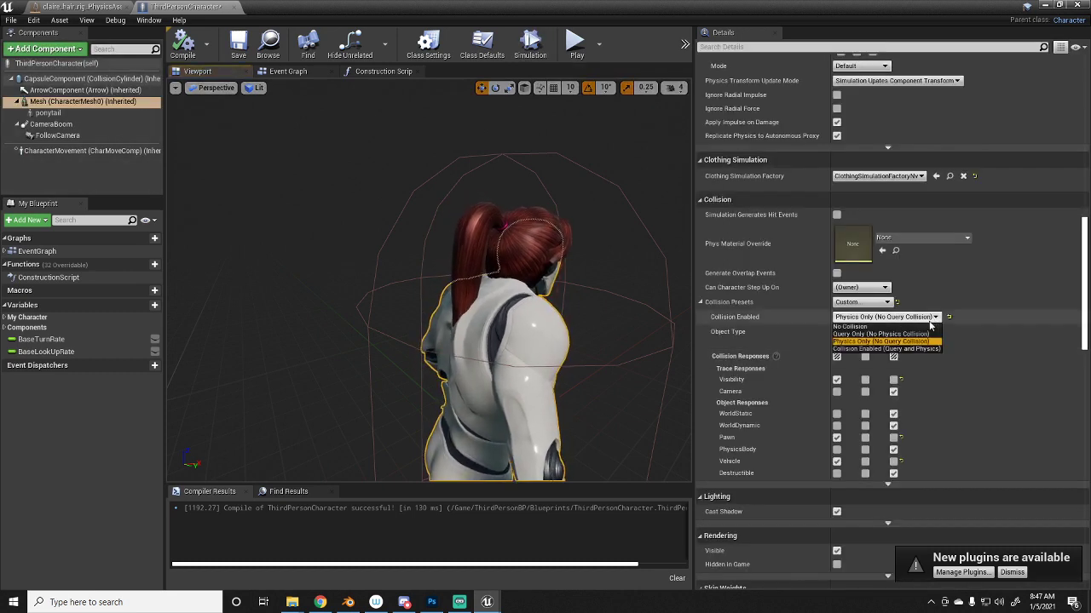
click(886, 349)
click(195, 50)
click(534, 49)
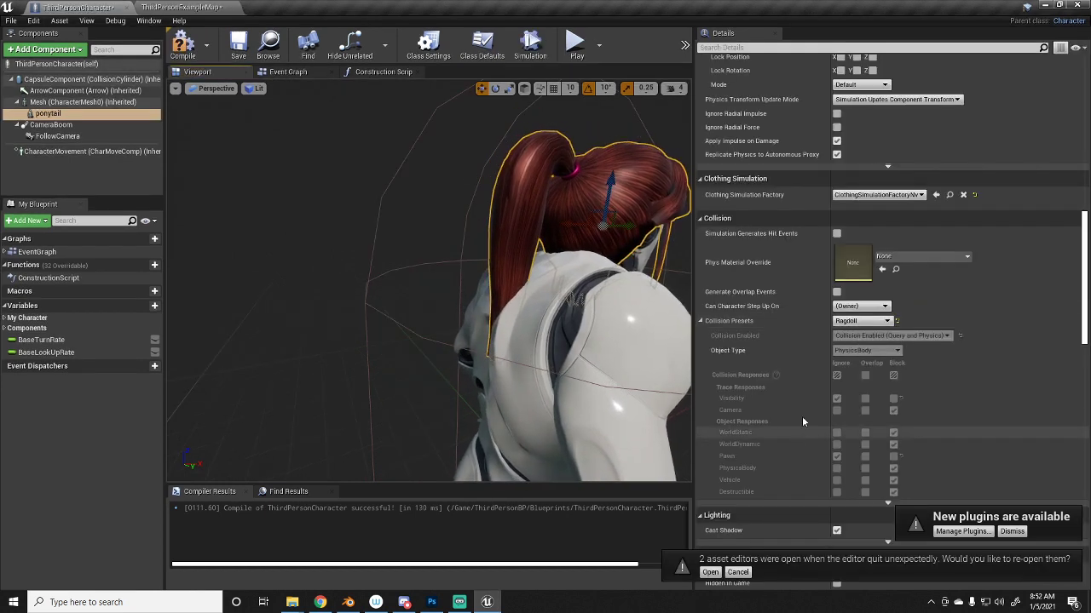
- Set the ponytail's collision preset to Custom with its Pawn response on Block, and test it in a simulation with the blueprint compiled
click(862, 321)
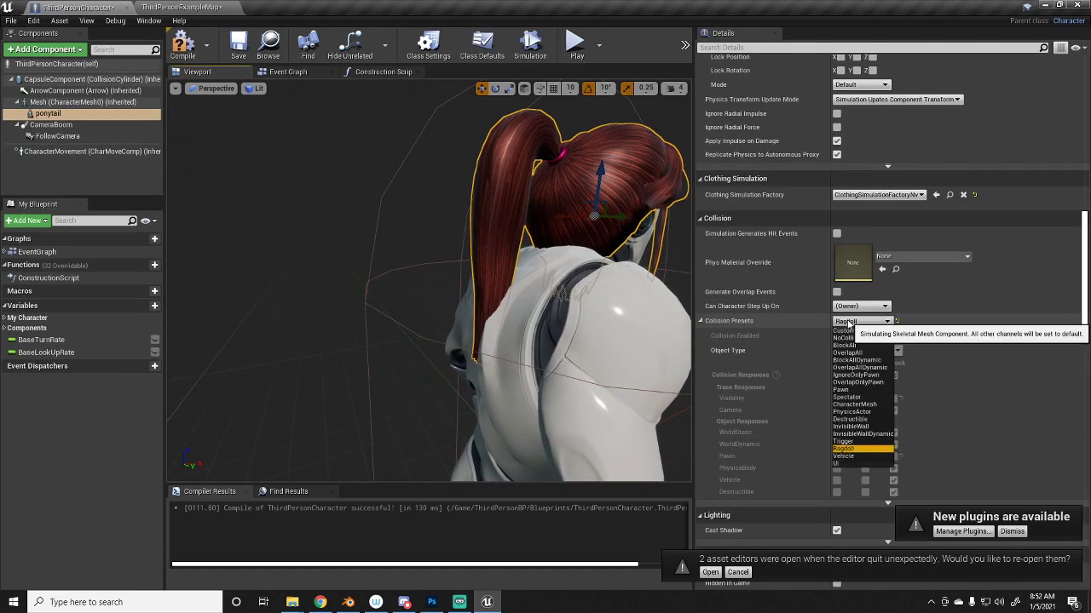
click(847, 336)
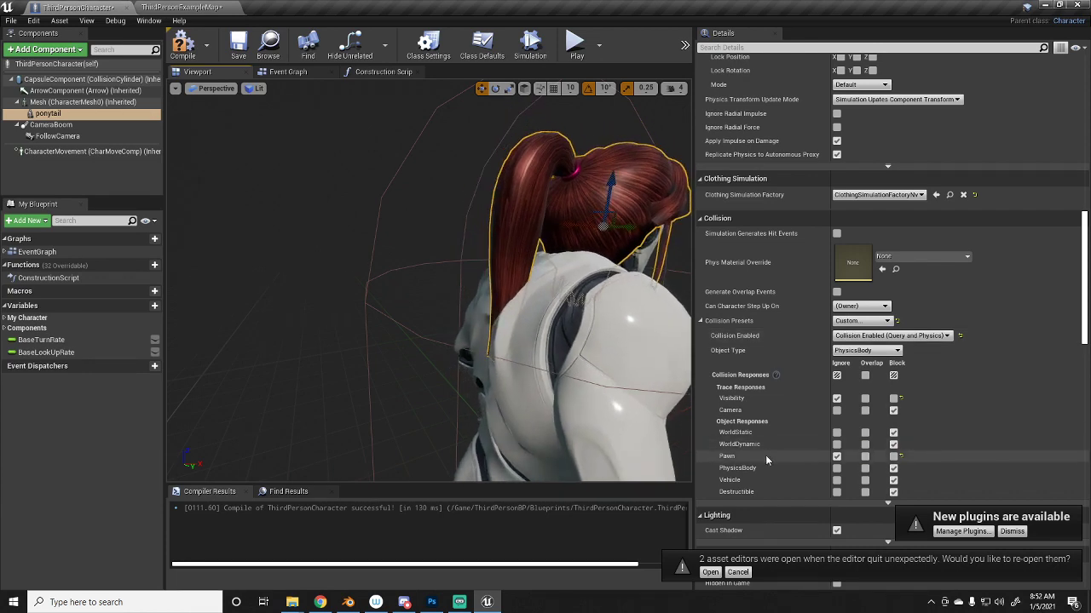
click(532, 47)
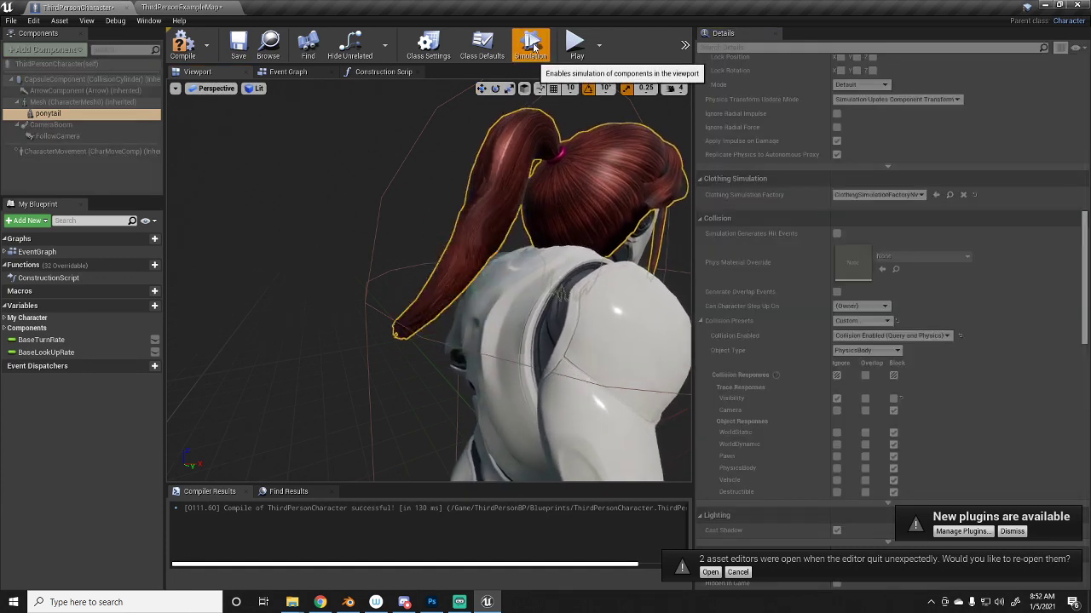
click(187, 46)
right_drag(374, 256, 459, 240)
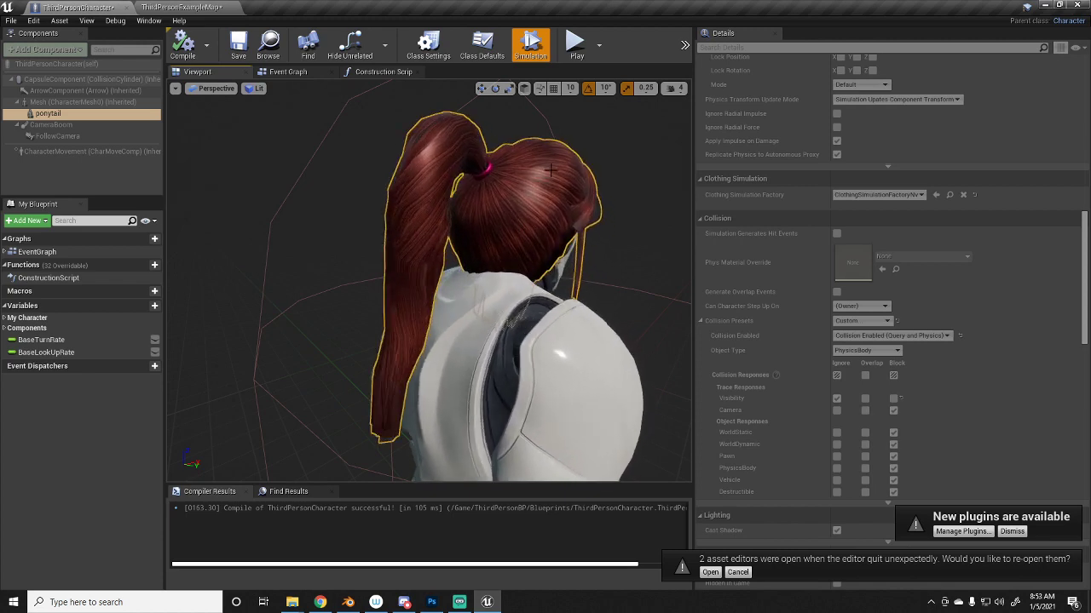
click(530, 44)
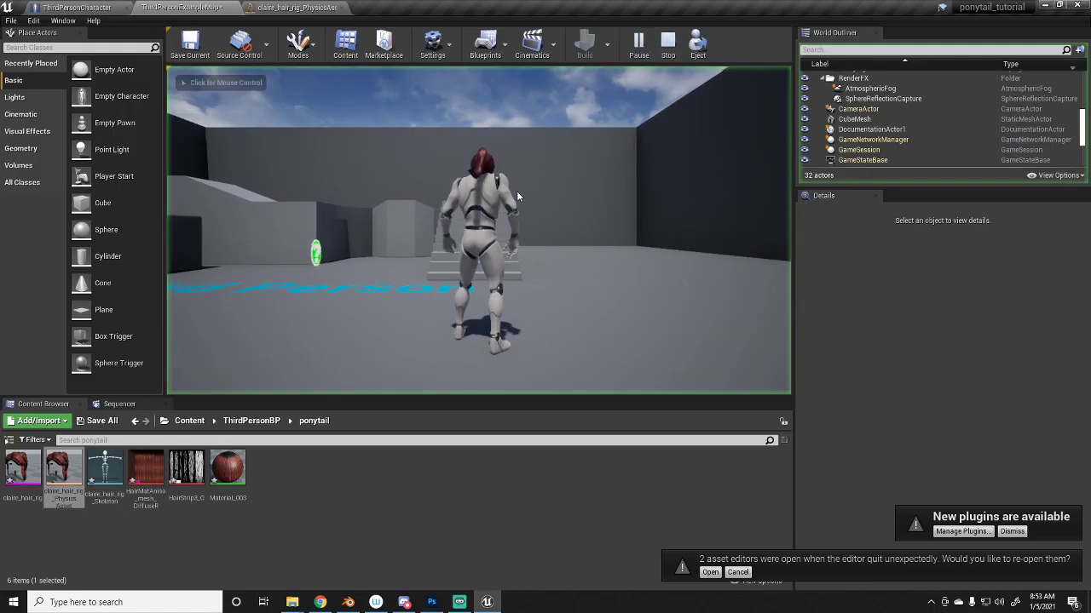
- Play the level, running and jumping the character around to examine how the ponytail swings and collides with the body
click(517, 195)
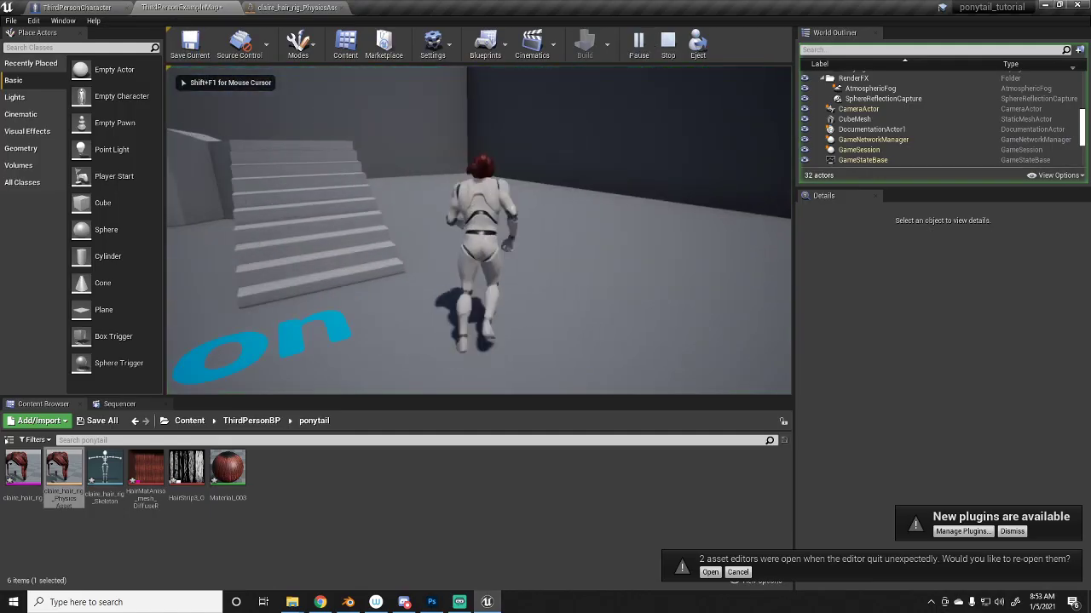
key(a)
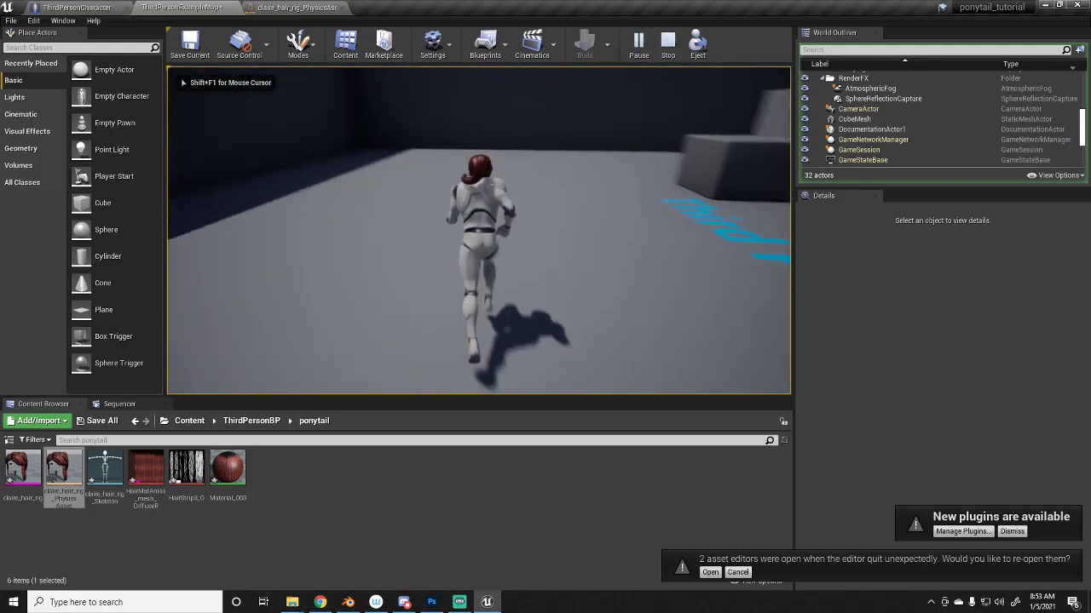
key(a)
key(space)
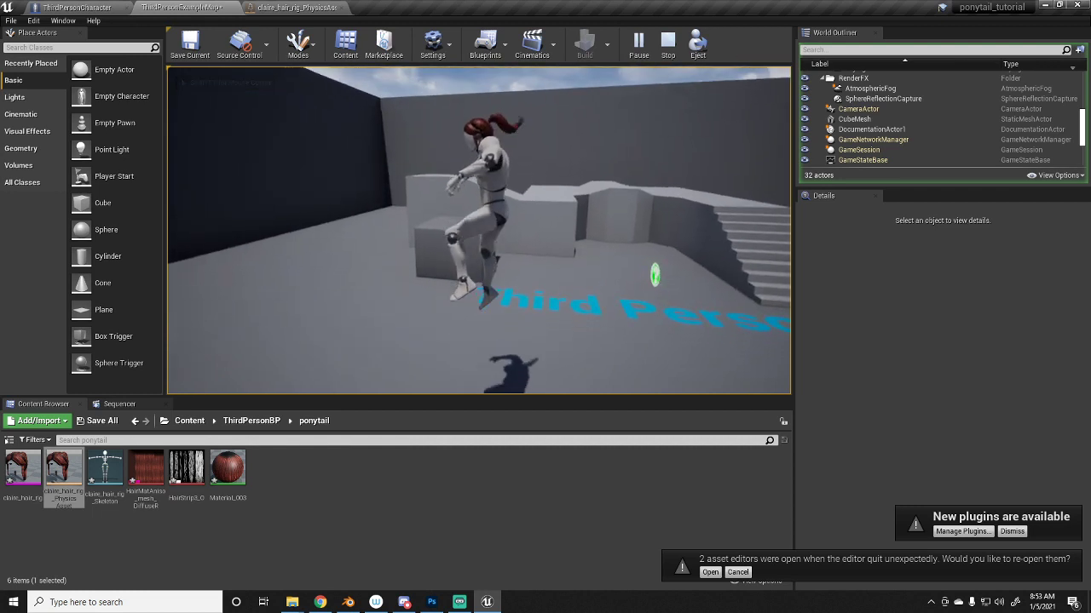
key(w)
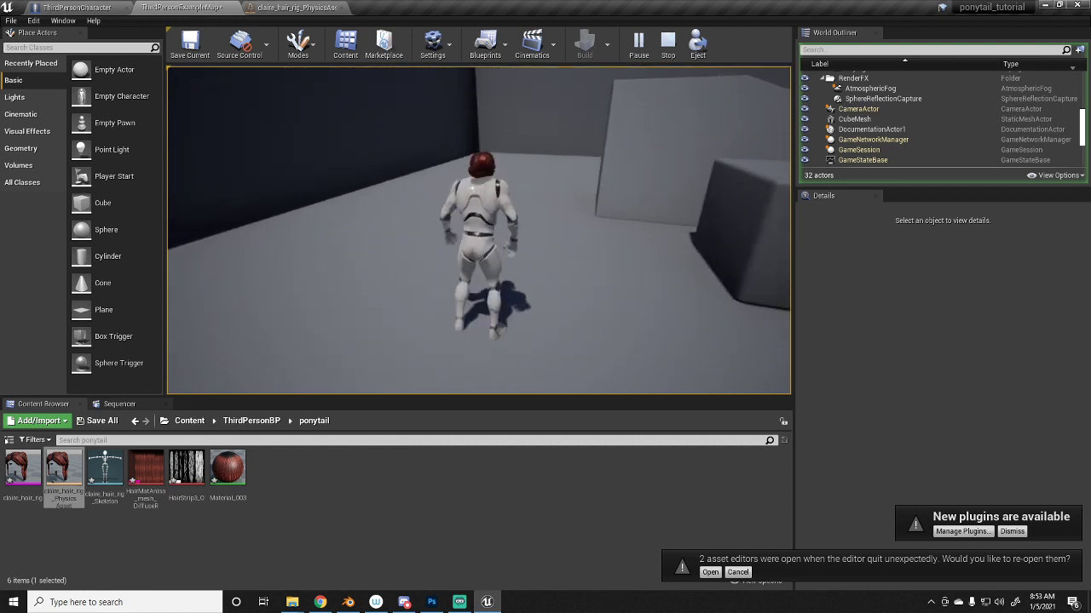
key(w)
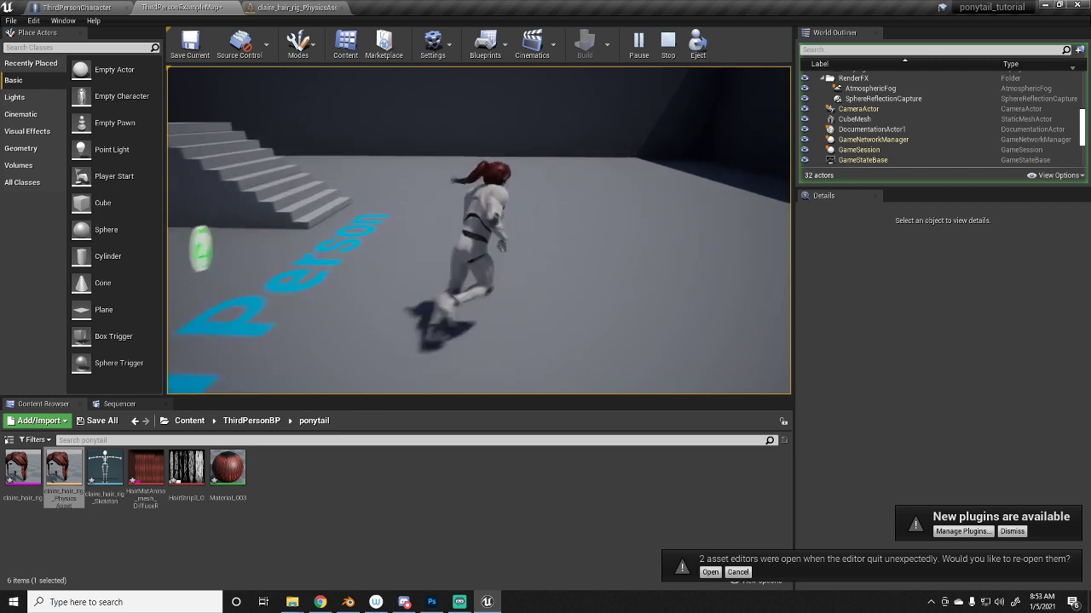
key(w)
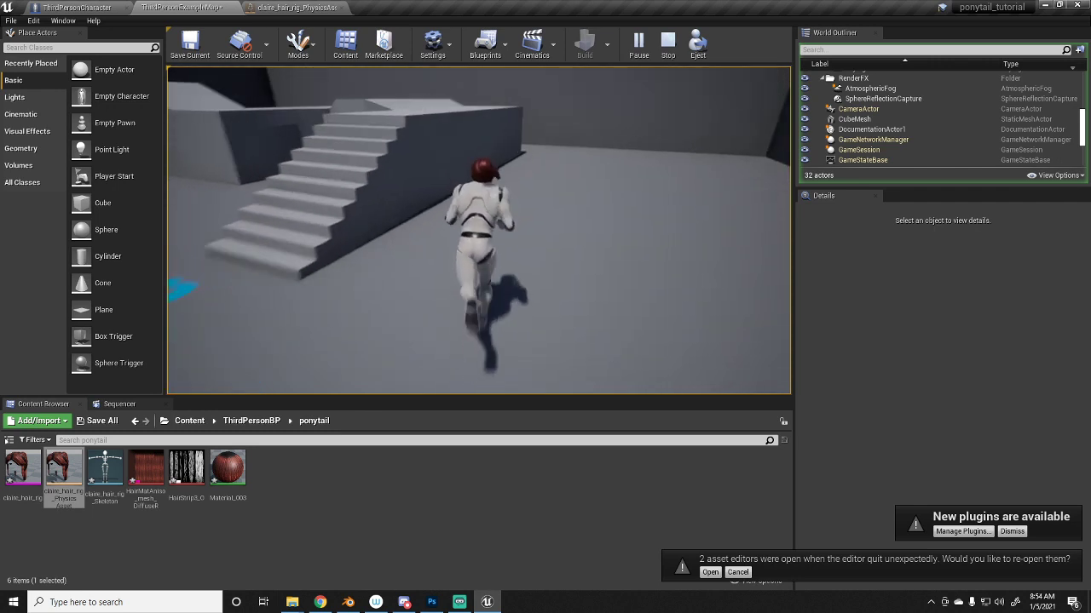
key(d)
key(w)
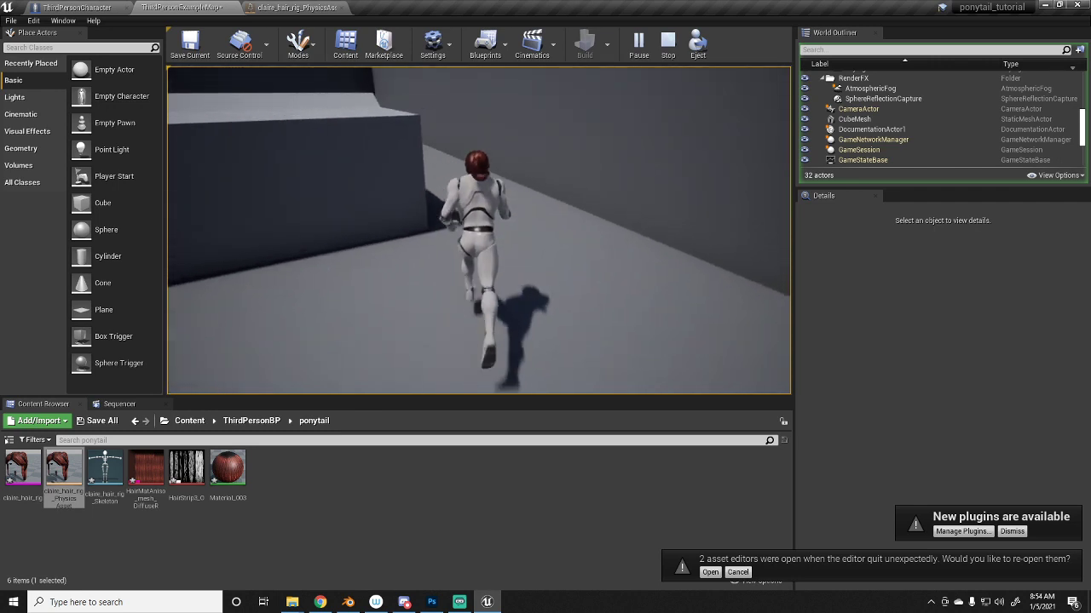
key(w)
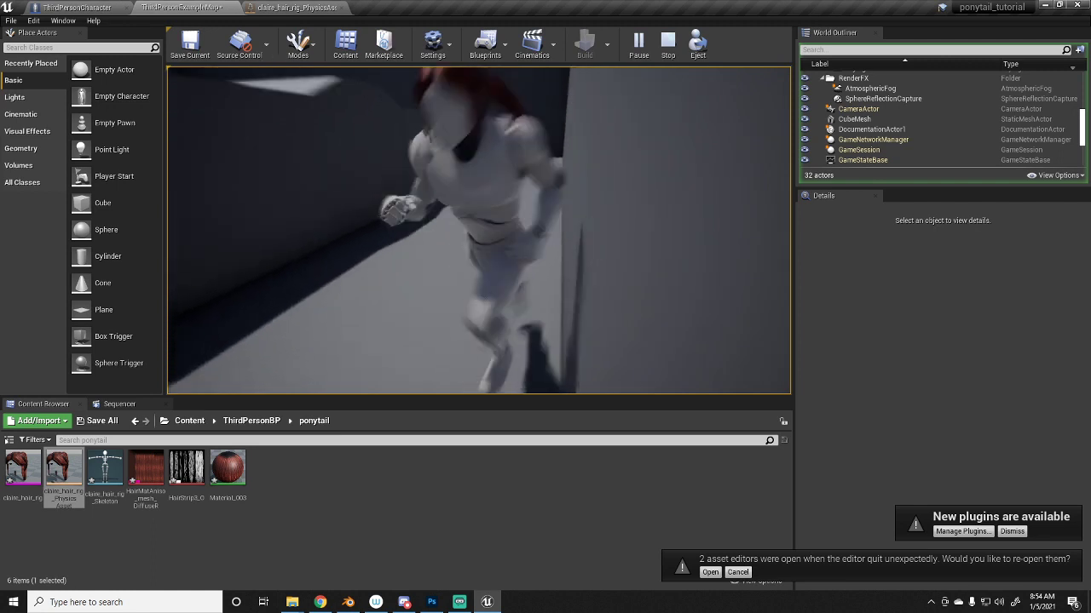
key(w)
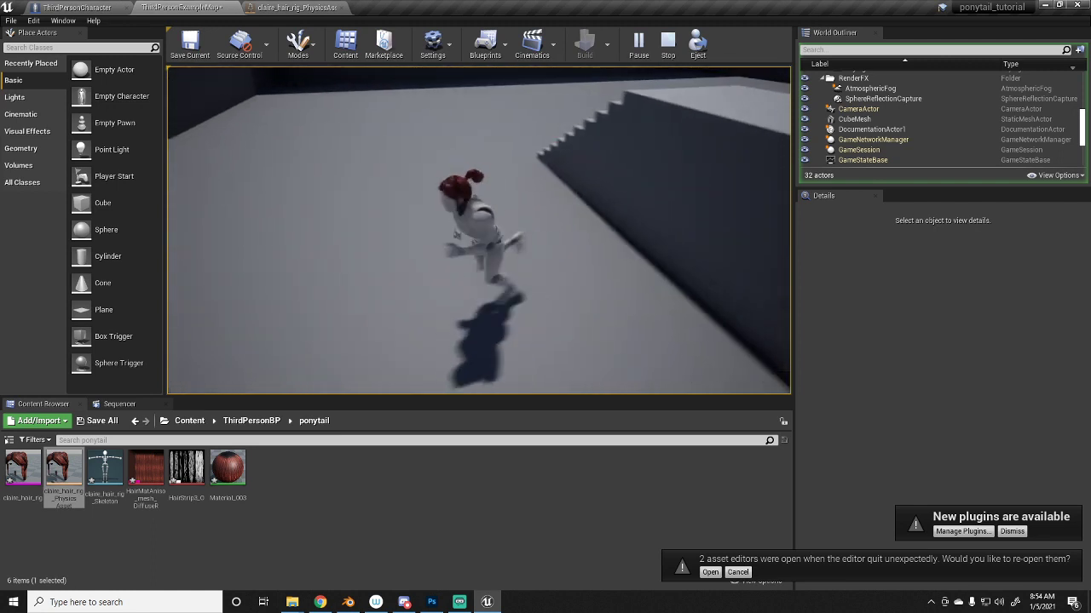
key(w)
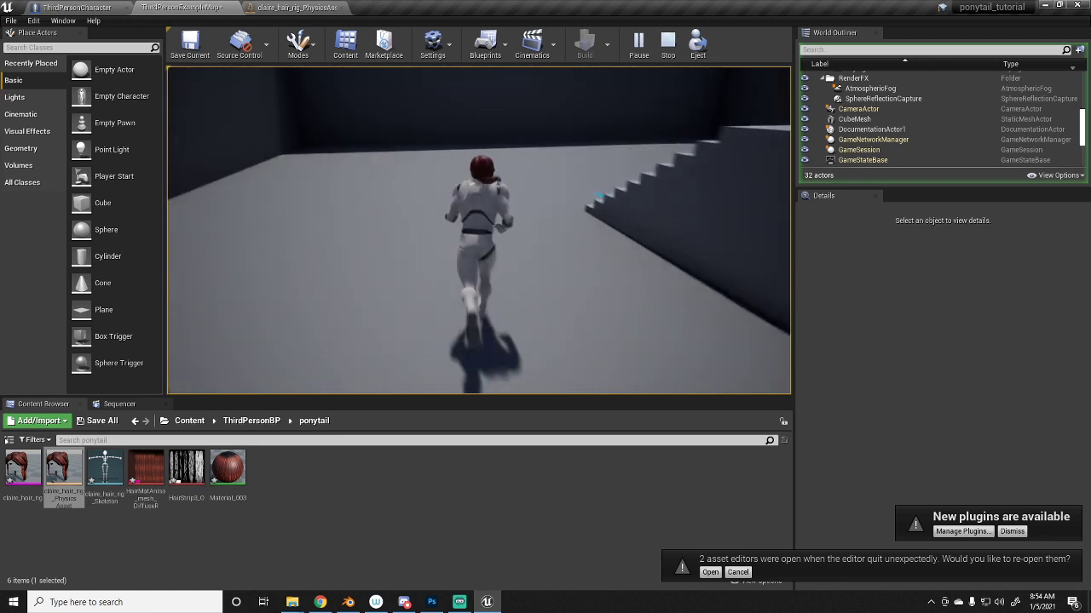
key(w)
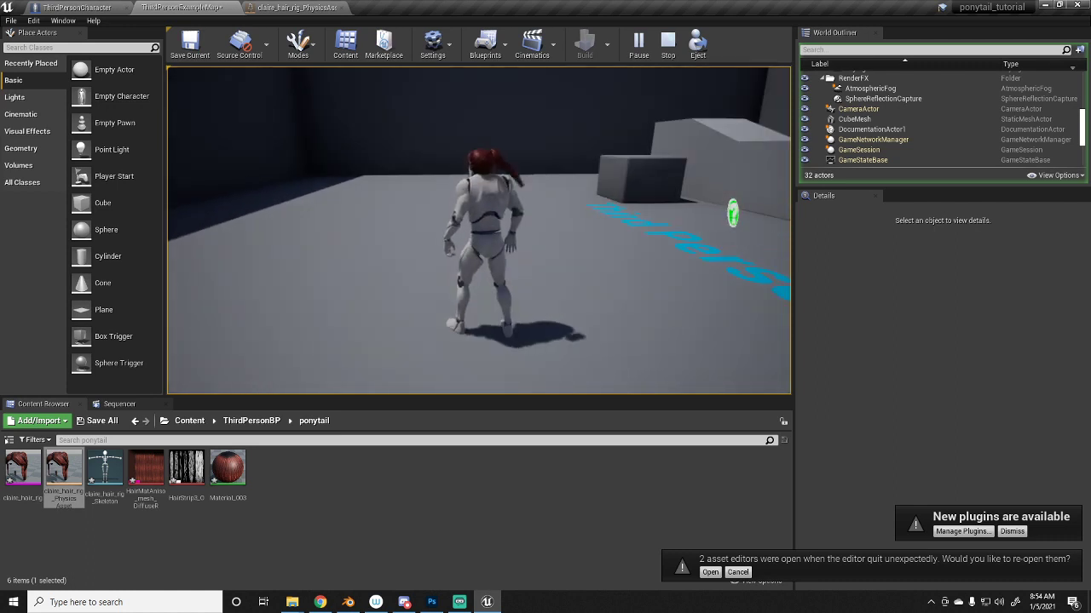
key(w)
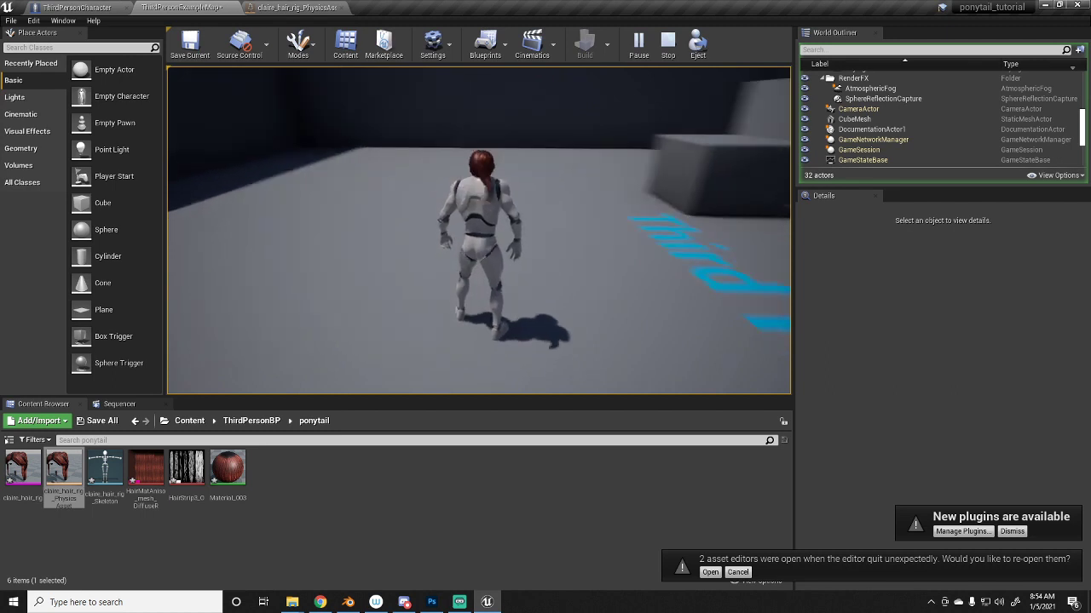
key(s)
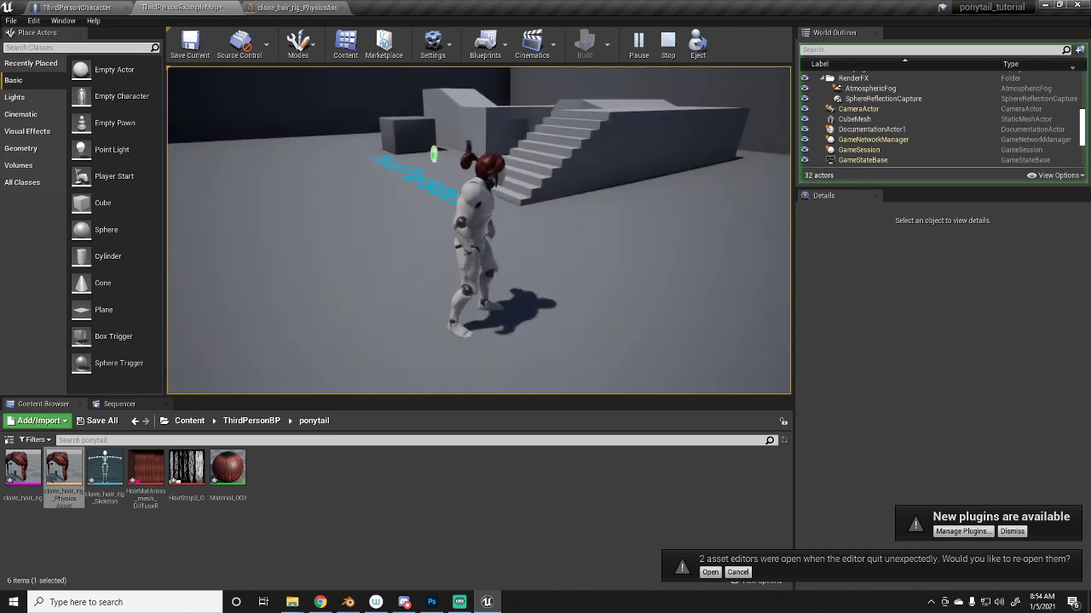
key(space)
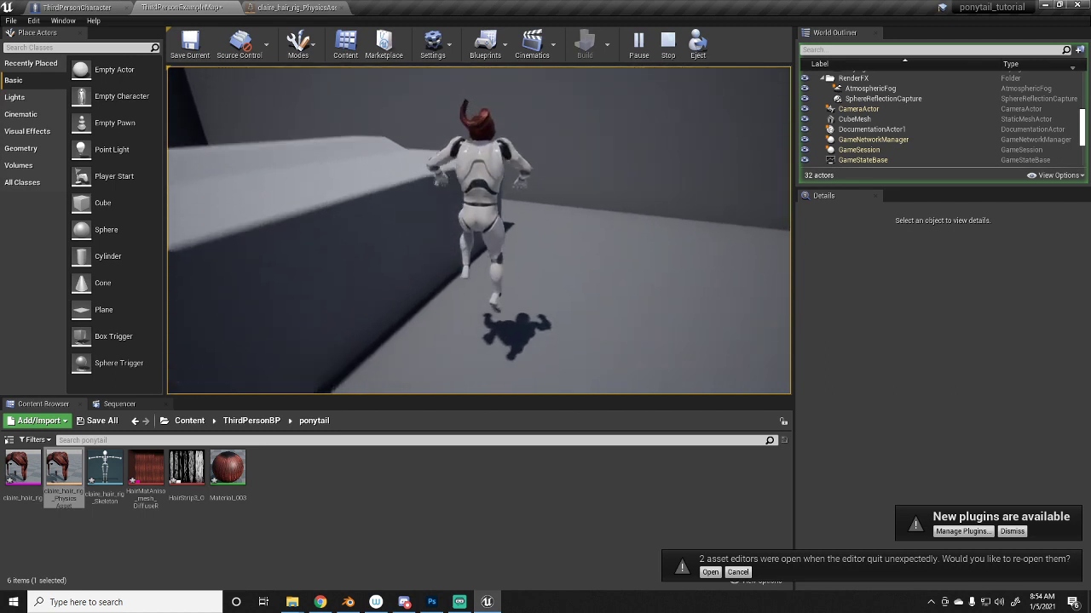